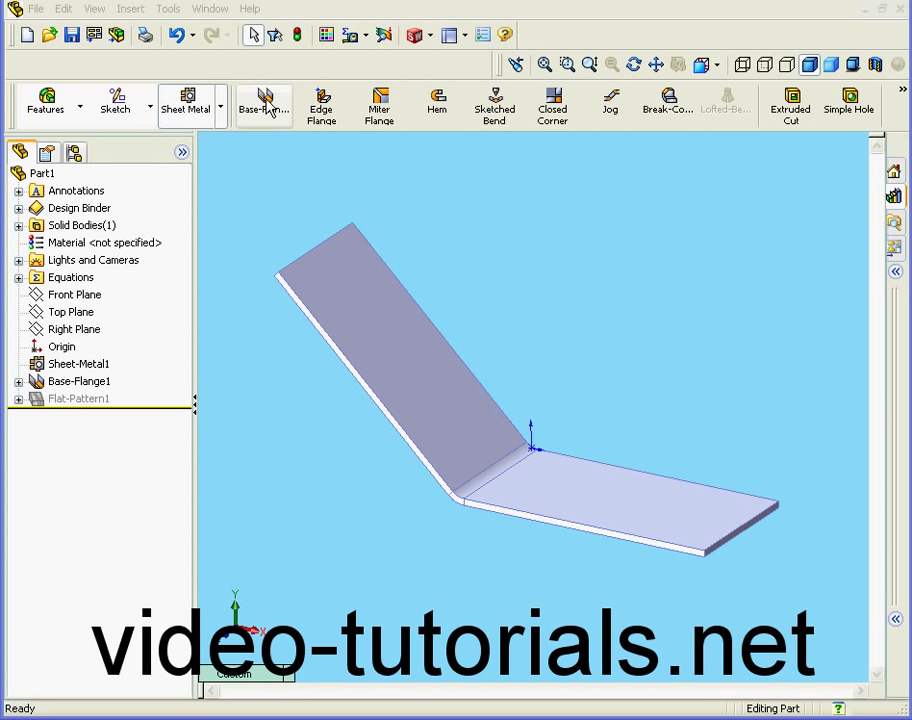
Add an edge flange on the lower flat's front edge with a 10 mm length.
click(328, 112)
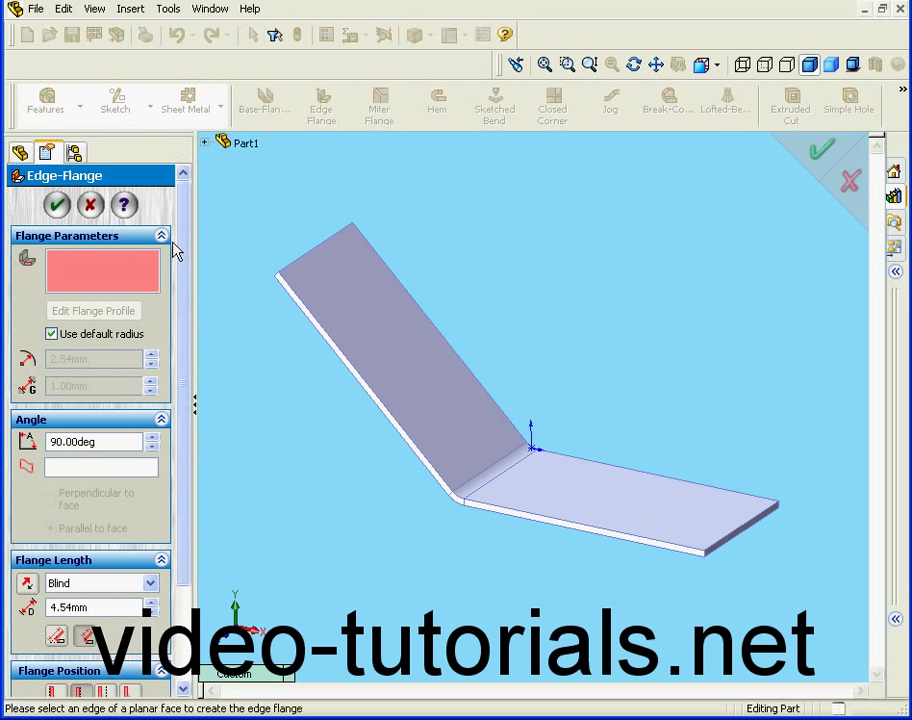
click(617, 540)
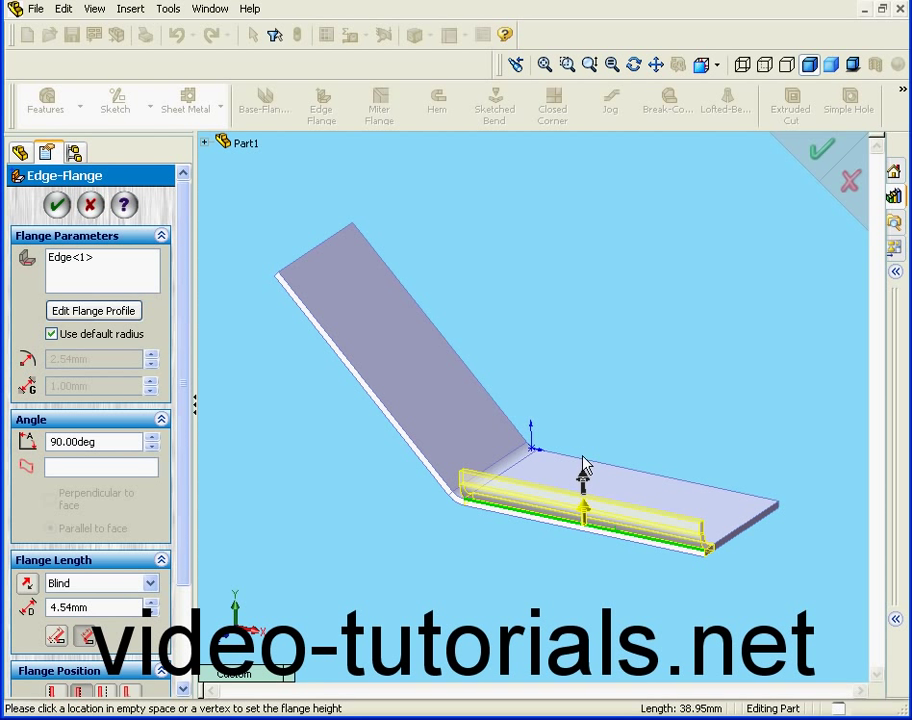
drag(136, 607, 48, 607)
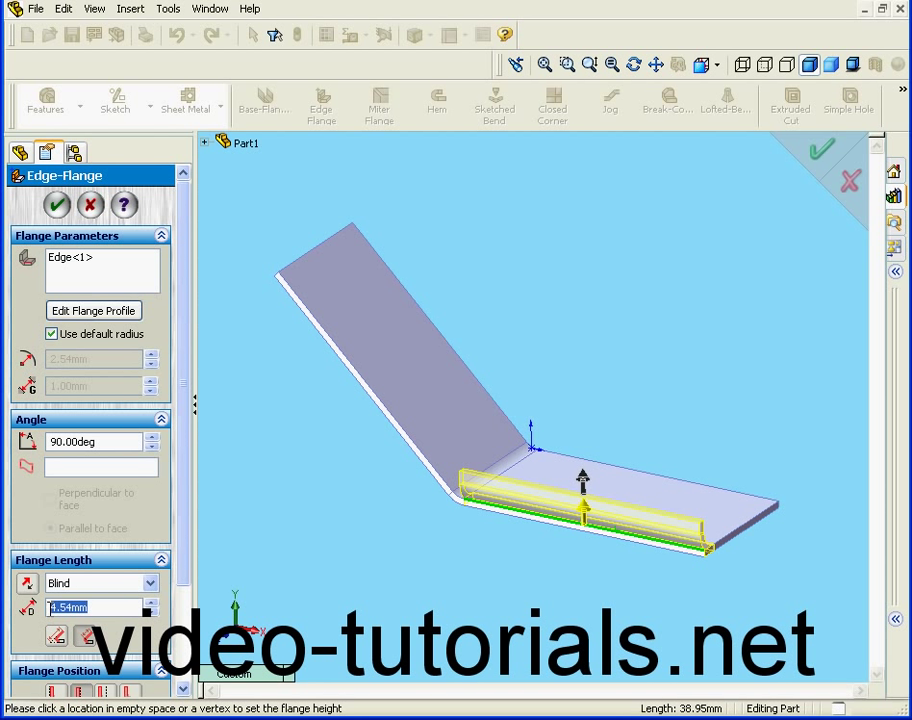
text(10)
key(Return)
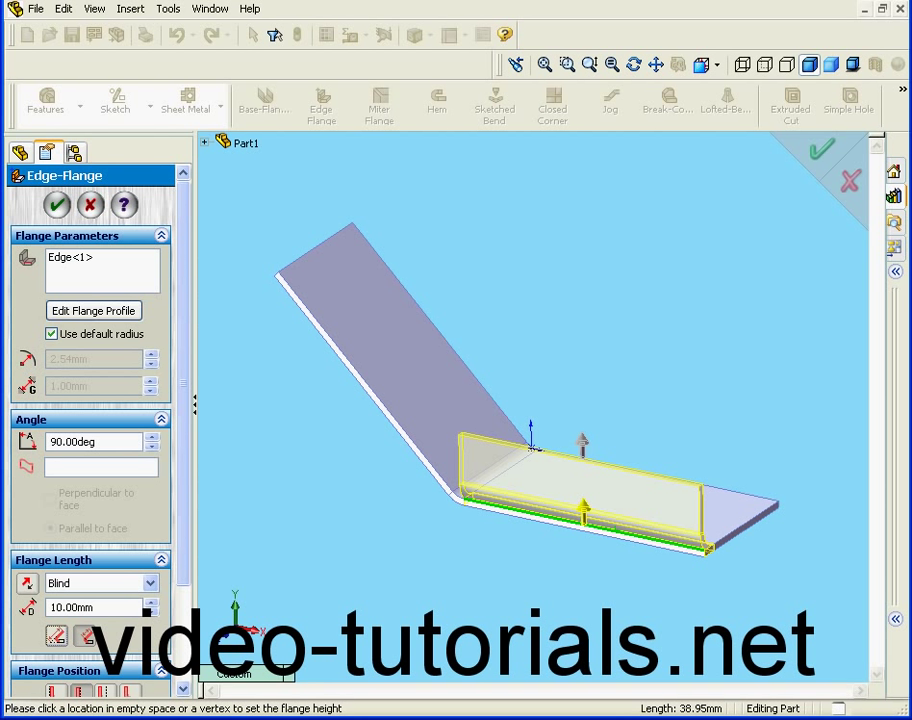
Edit the flange profile sketch and drag its right end line inward to shorten it.
click(104, 318)
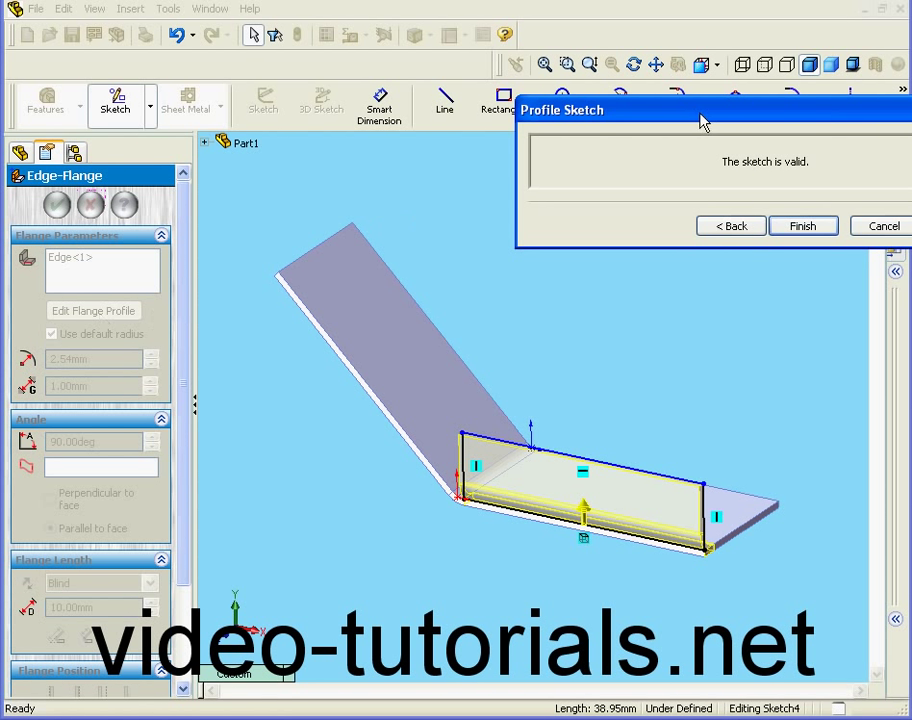
drag(700, 120, 524, 139)
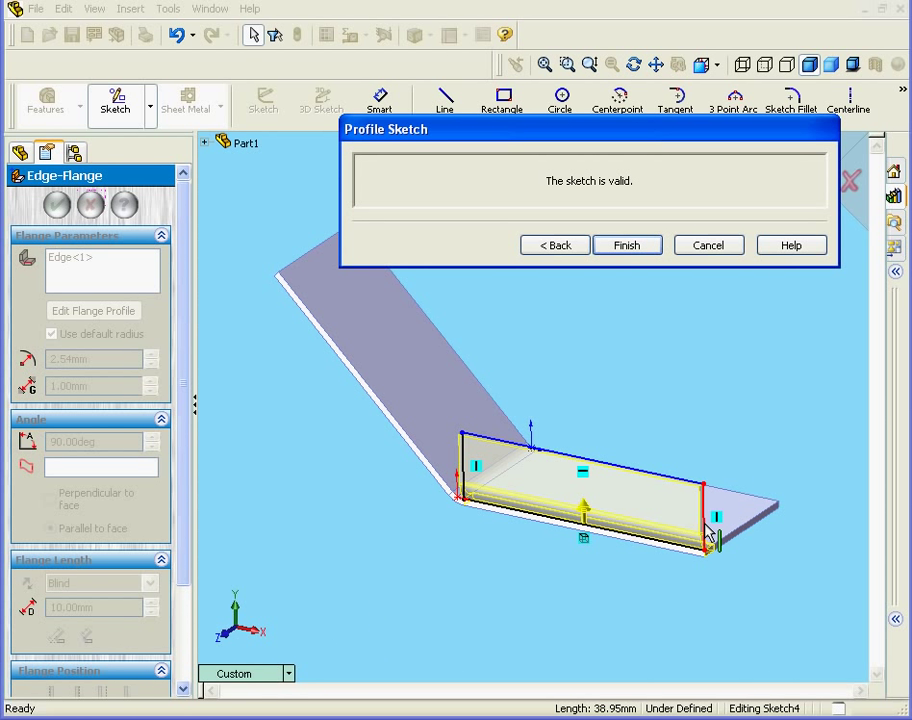
mouse_move(708, 535)
mouse_down()
mouse_move(662, 530)
mouse_move(657, 521)
mouse_up()
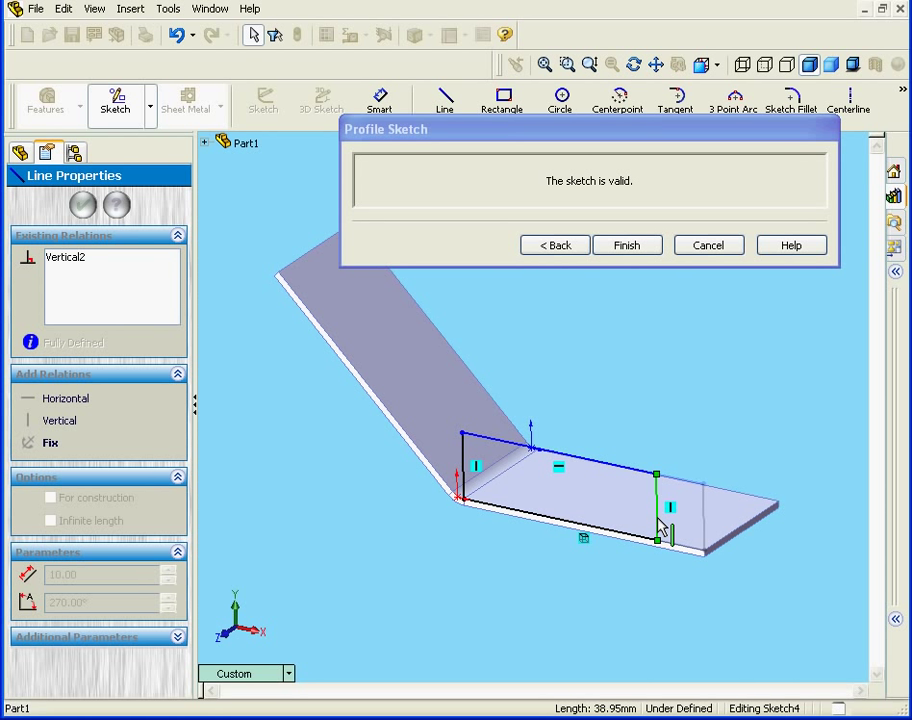
drag(659, 527, 659, 527)
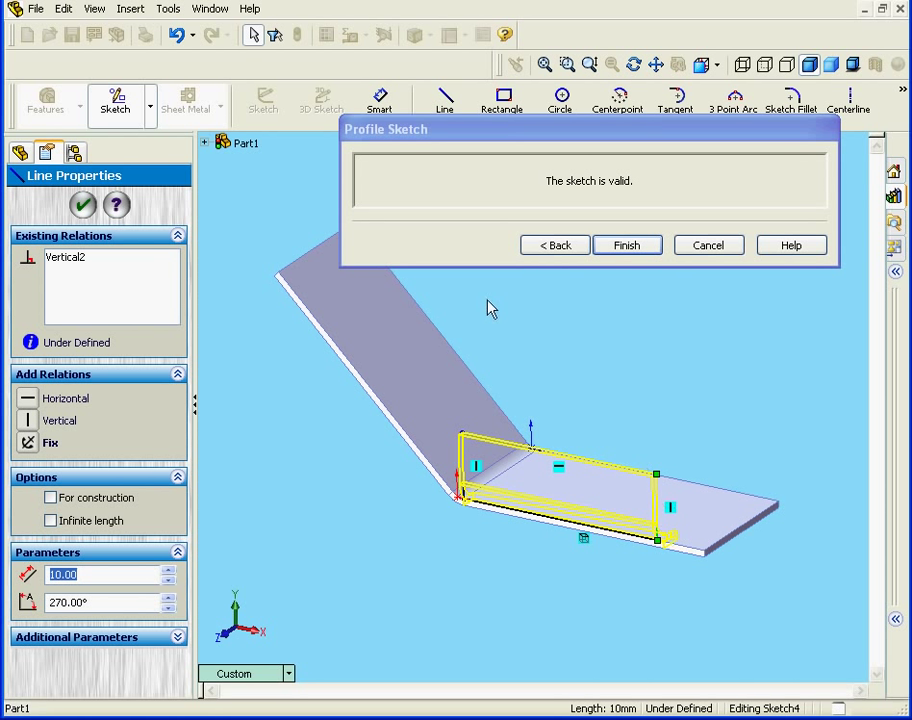
click(380, 100)
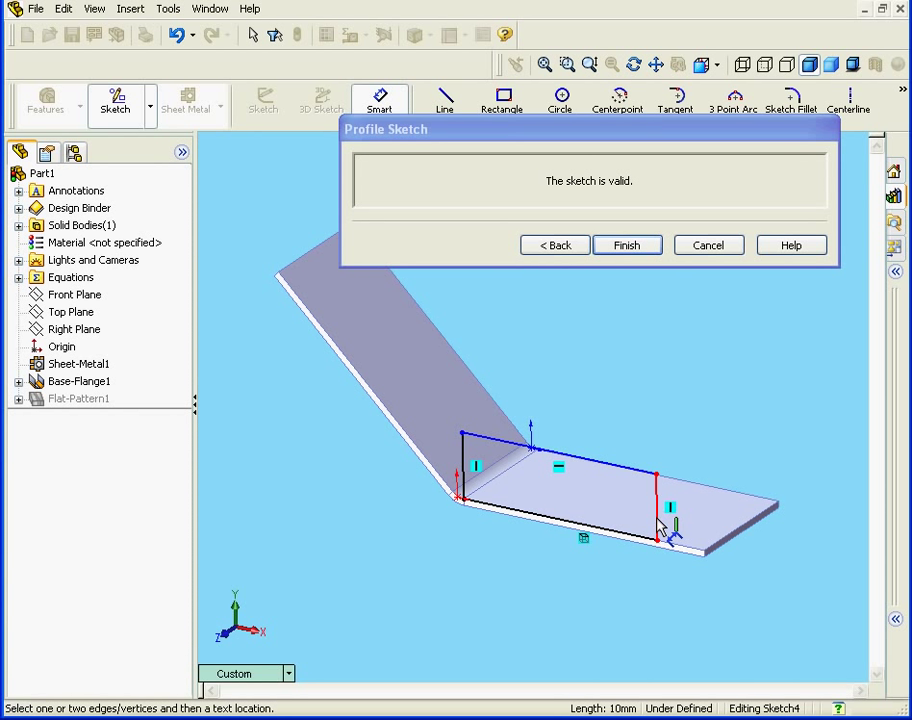
Dimension the flange profile's right line to a 10 mm height.
click(657, 524)
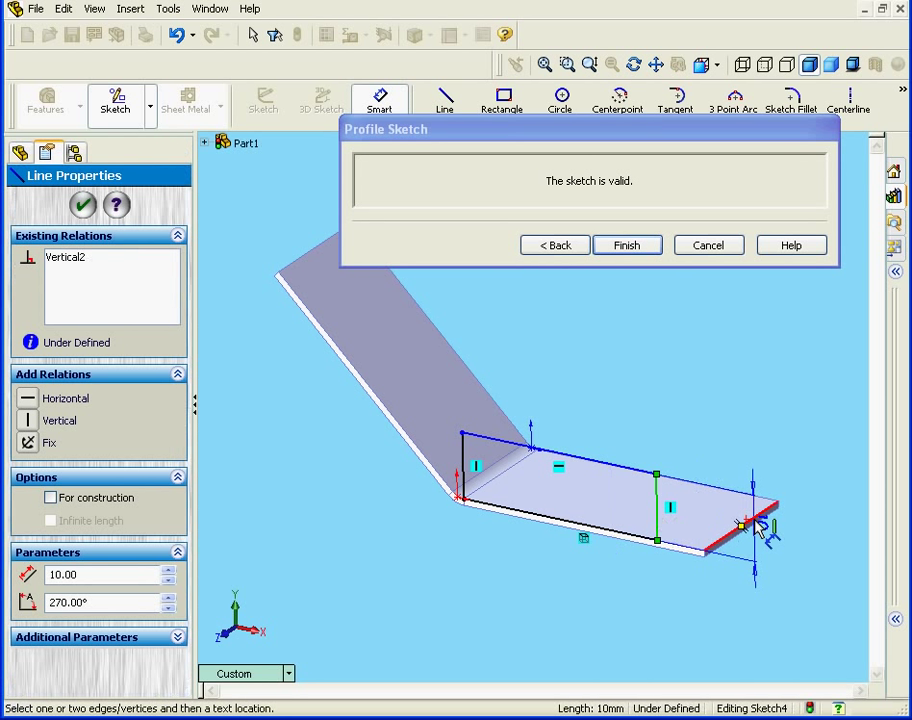
click(745, 527)
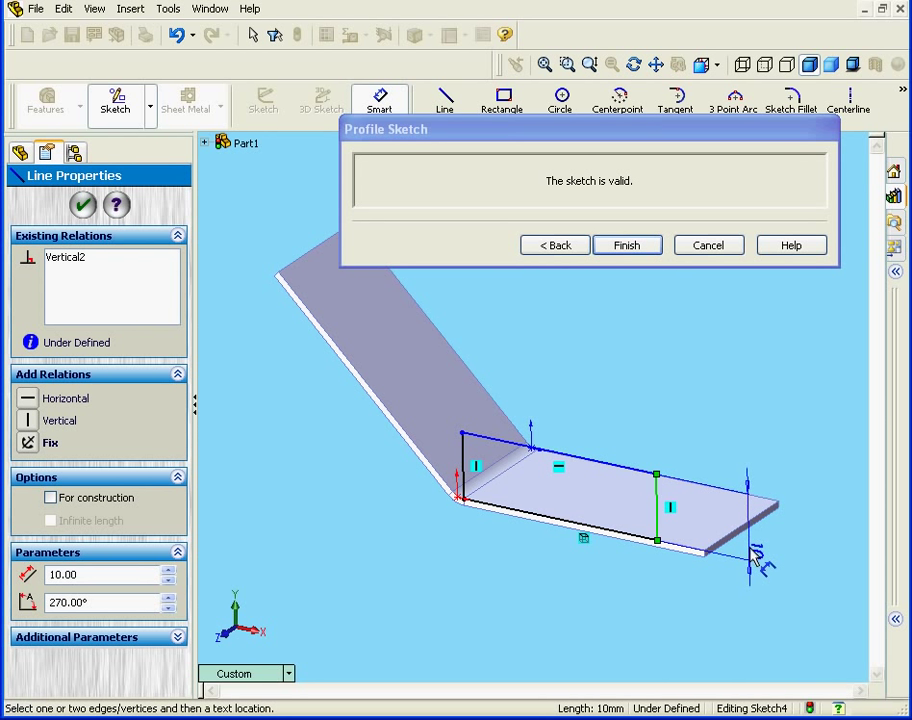
click(752, 547)
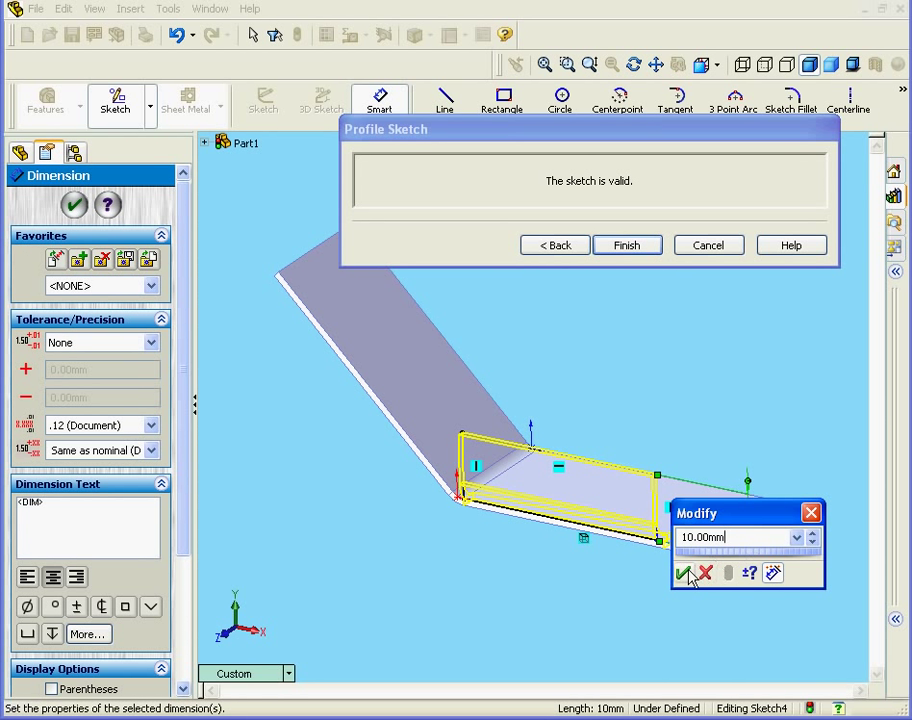
click(683, 573)
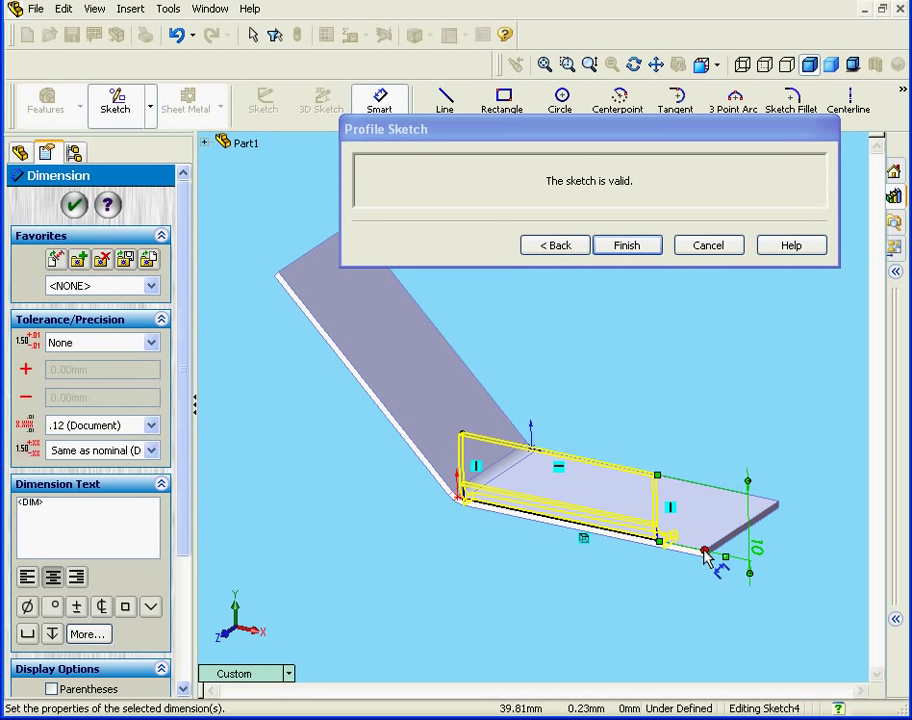
Dimension the right line 10 mm from the plate's outer corner and finish Edge-Flange1.
click(704, 551)
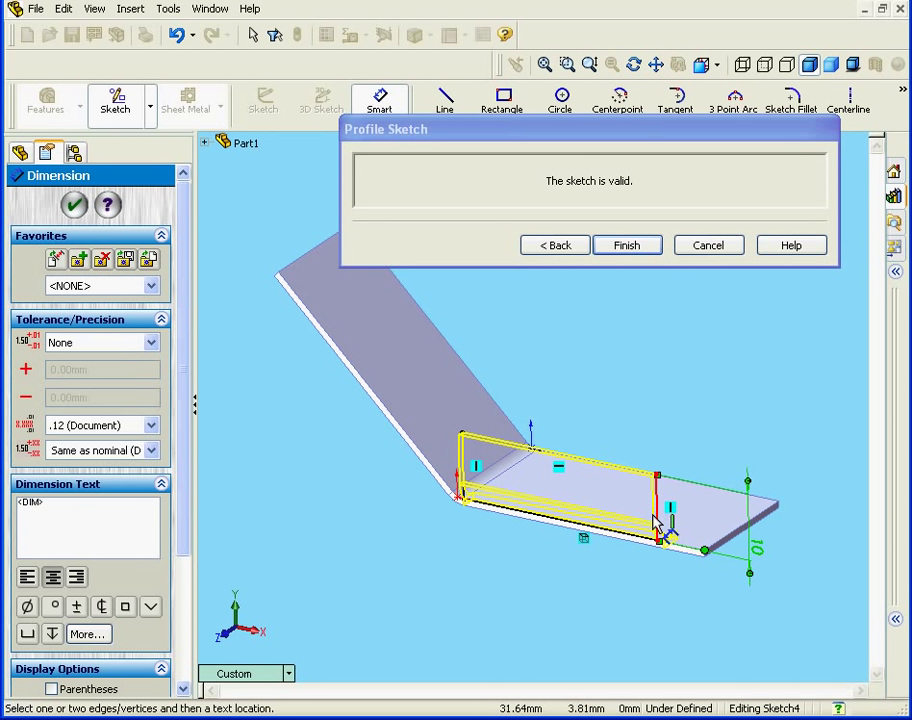
click(660, 525)
click(680, 432)
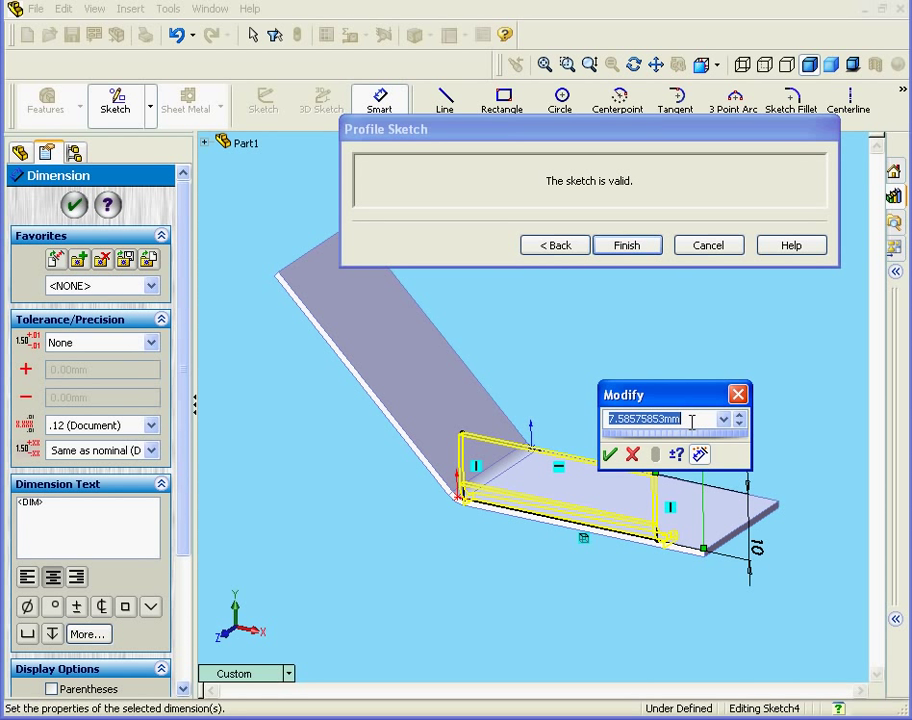
text(1)
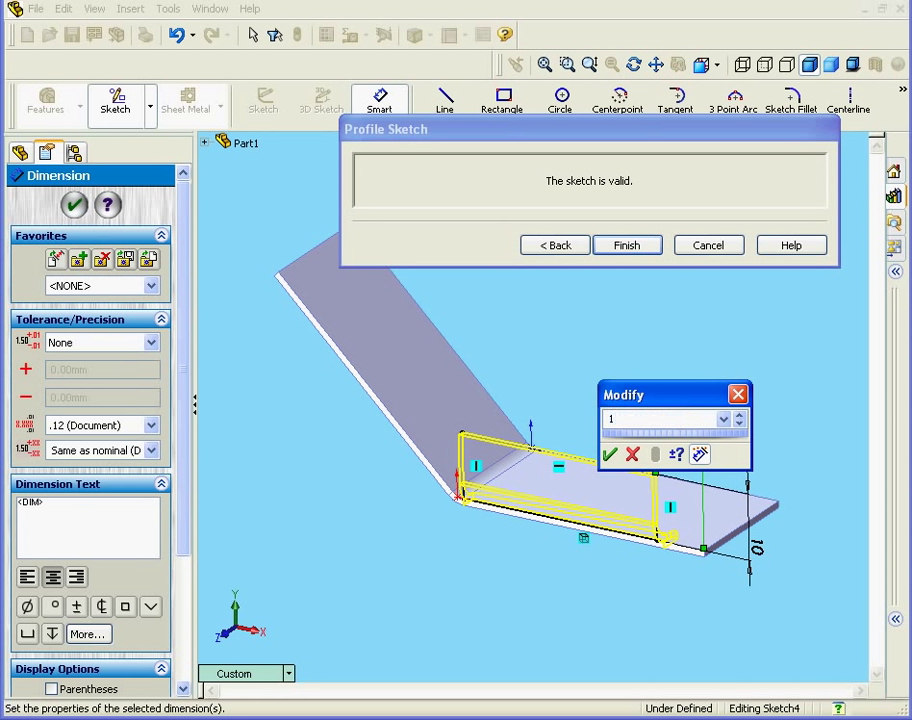
text(0)
click(612, 455)
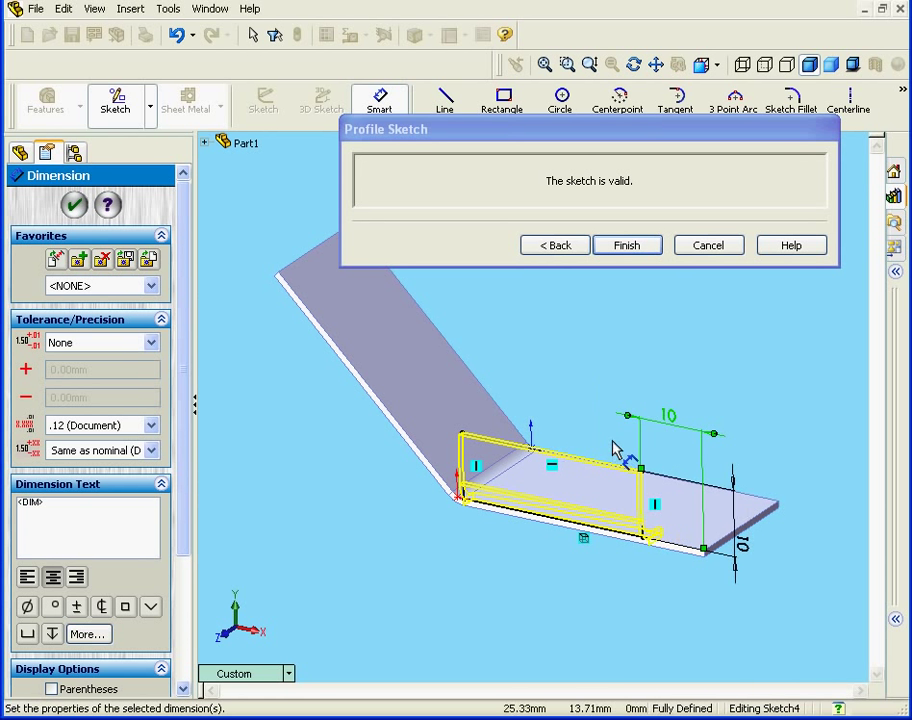
click(625, 246)
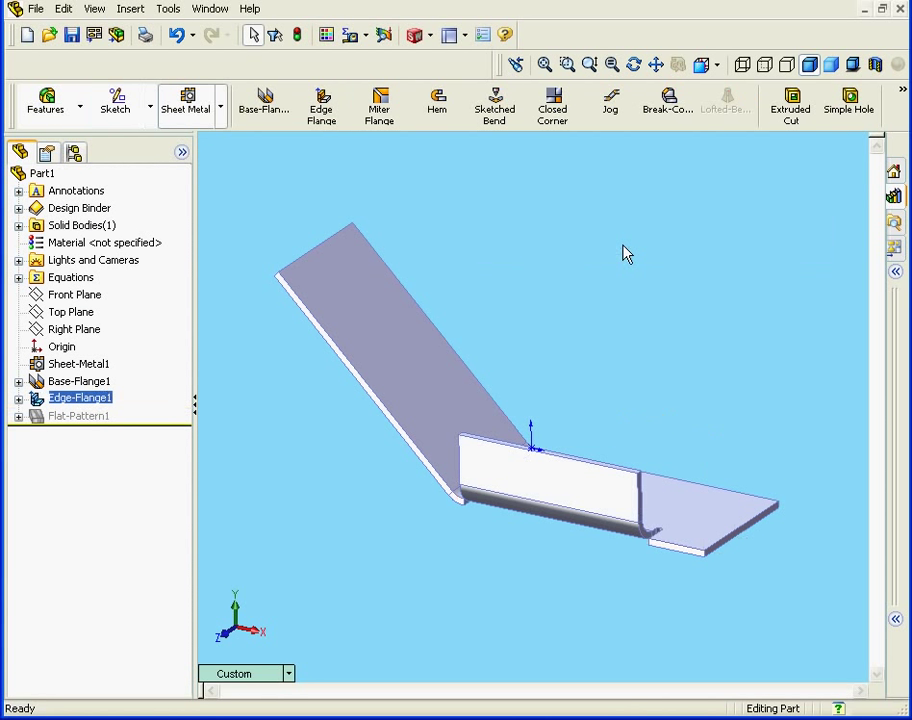
Orbit and zoom in to inspect the rounded relief notch at the flange's end.
mouse_move(566, 476)
middle_down()
mouse_move(590, 368)
mouse_move(723, 407)
middle_up()
scroll(703, 362, down, 2)
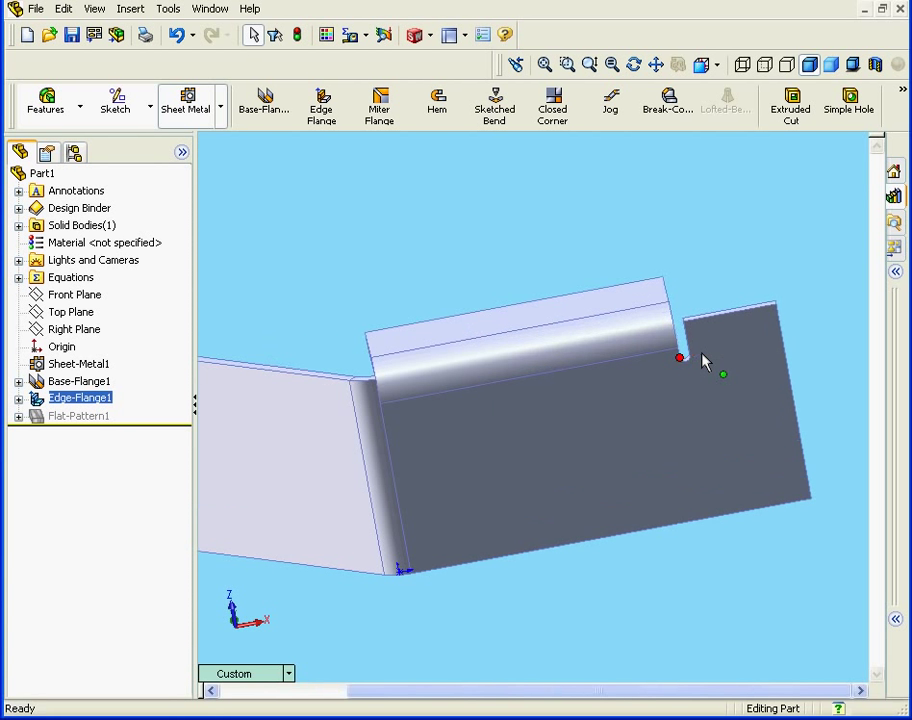
scroll(703, 362, down, 1)
scroll(672, 362, down, 2)
scroll(672, 362, down, 2)
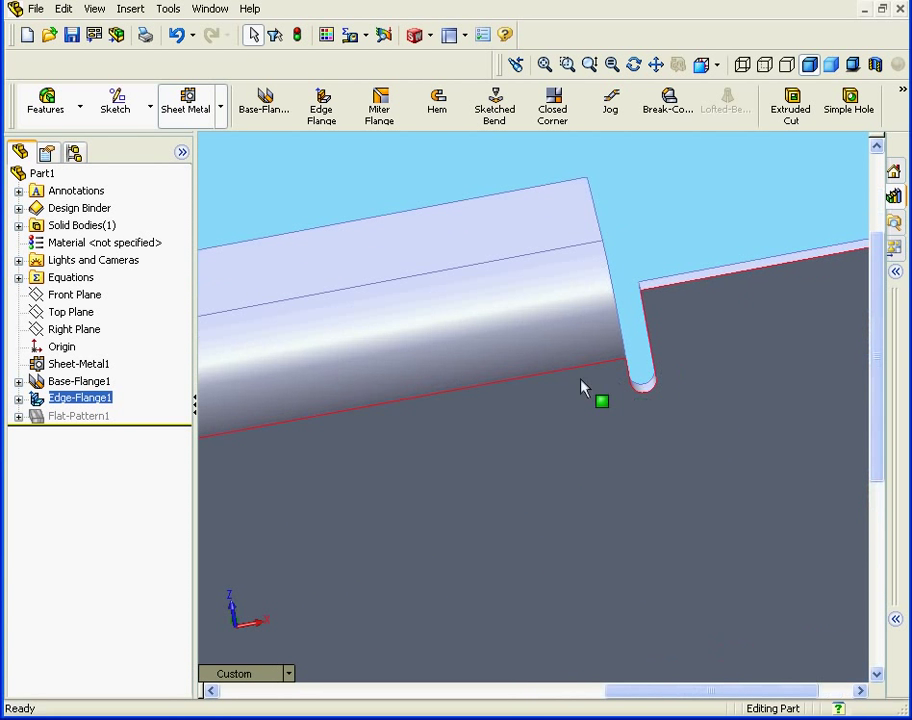
mouse_move(583, 388)
middle_down()
mouse_move(515, 370)
mouse_move(507, 340)
middle_up()
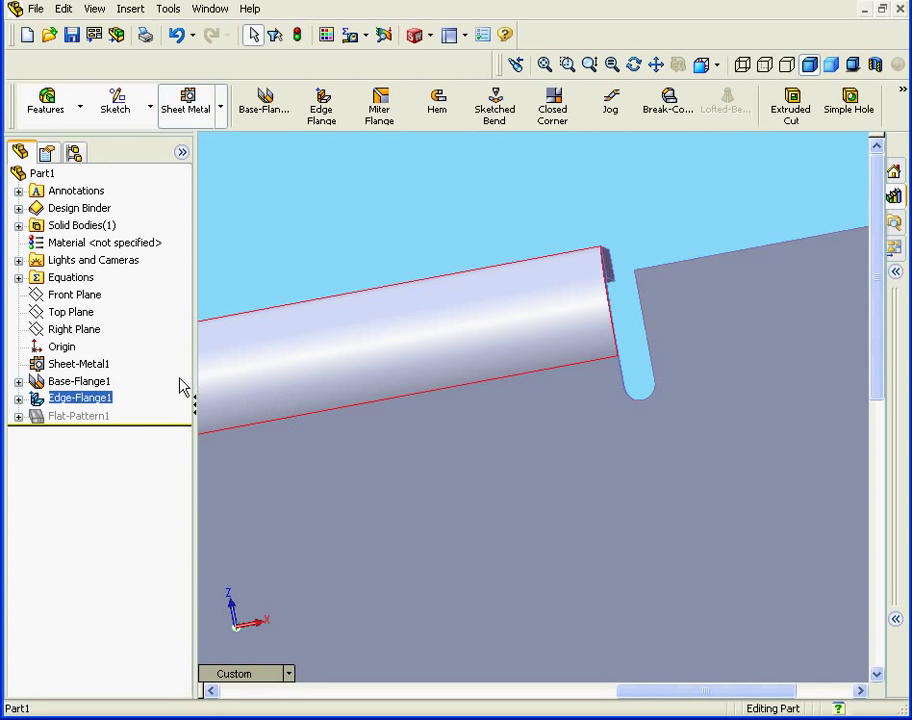
Select the Sheet-Metal1 feature in the FeatureManager tree.
ctrl+click(78, 365)
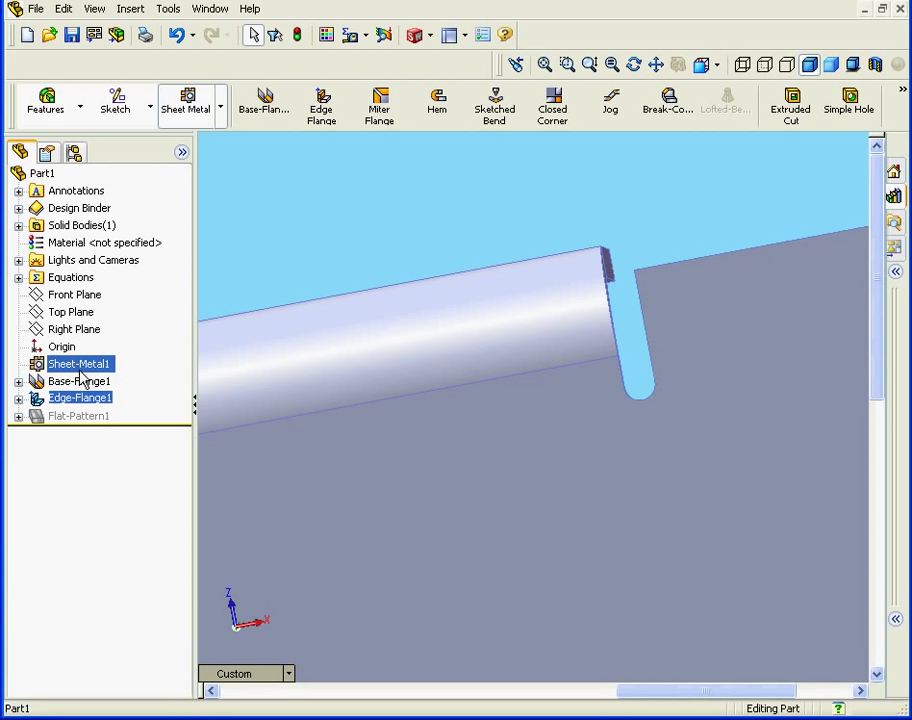
click(77, 400)
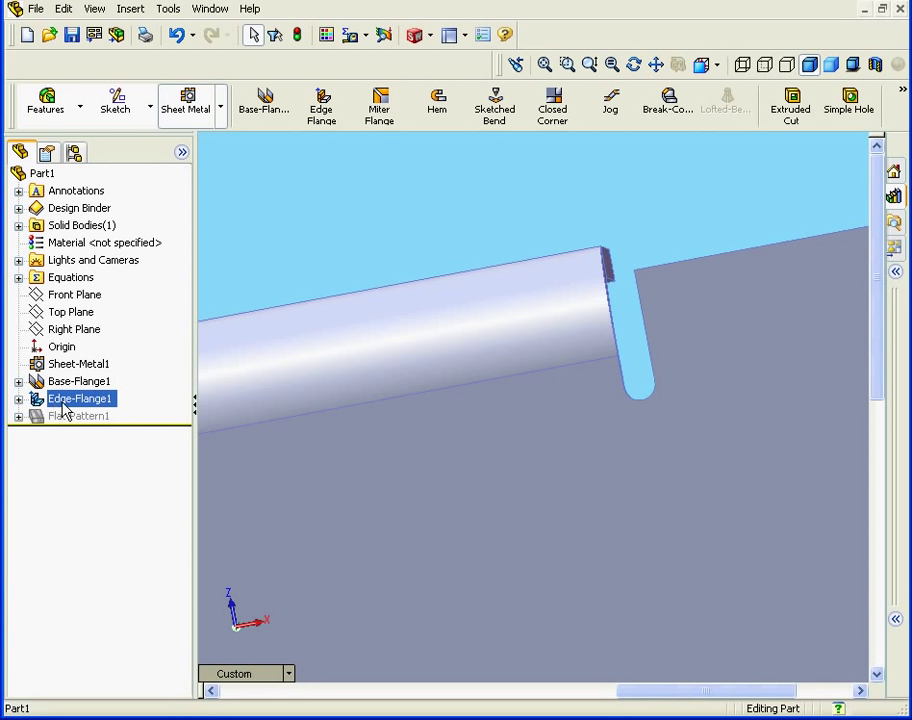
ctrl+click(72, 366)
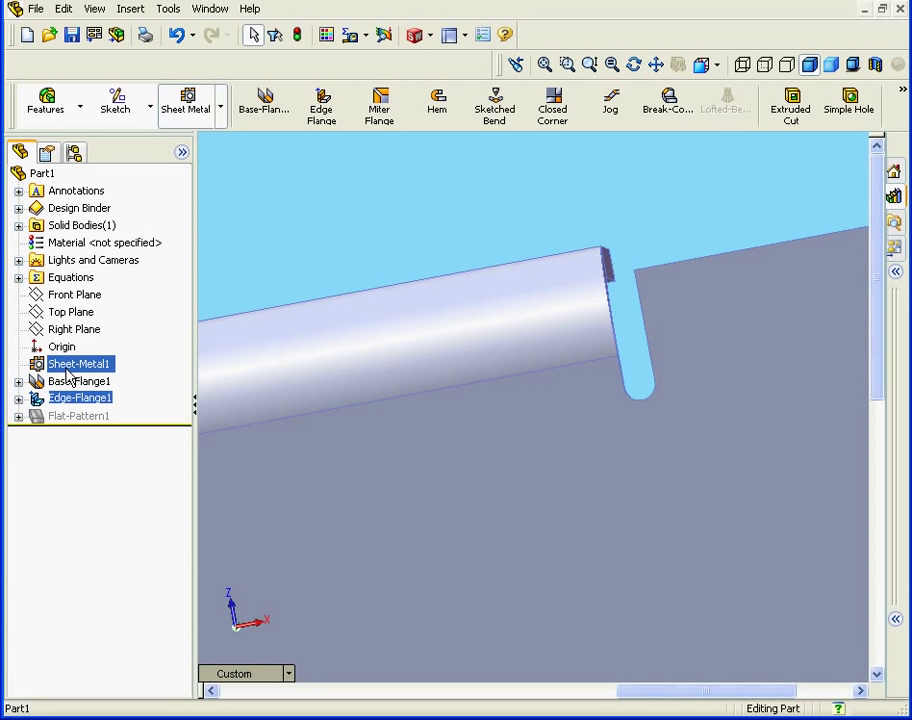
Edit Sheet-Metal1 so its auto relief ratio is 0.5 and rebuild the part.
right_click(70, 370)
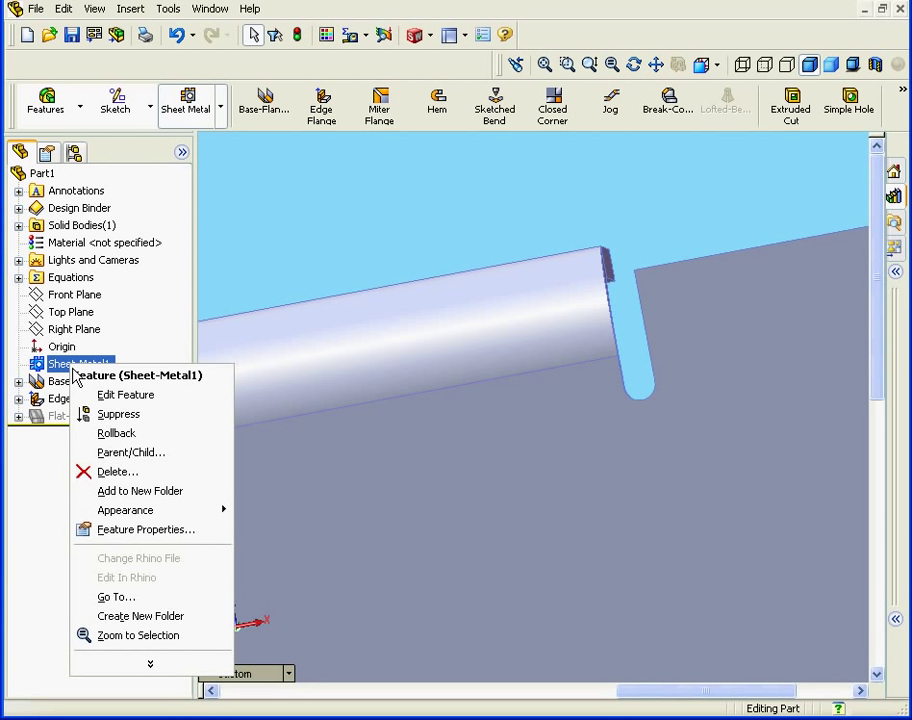
click(119, 396)
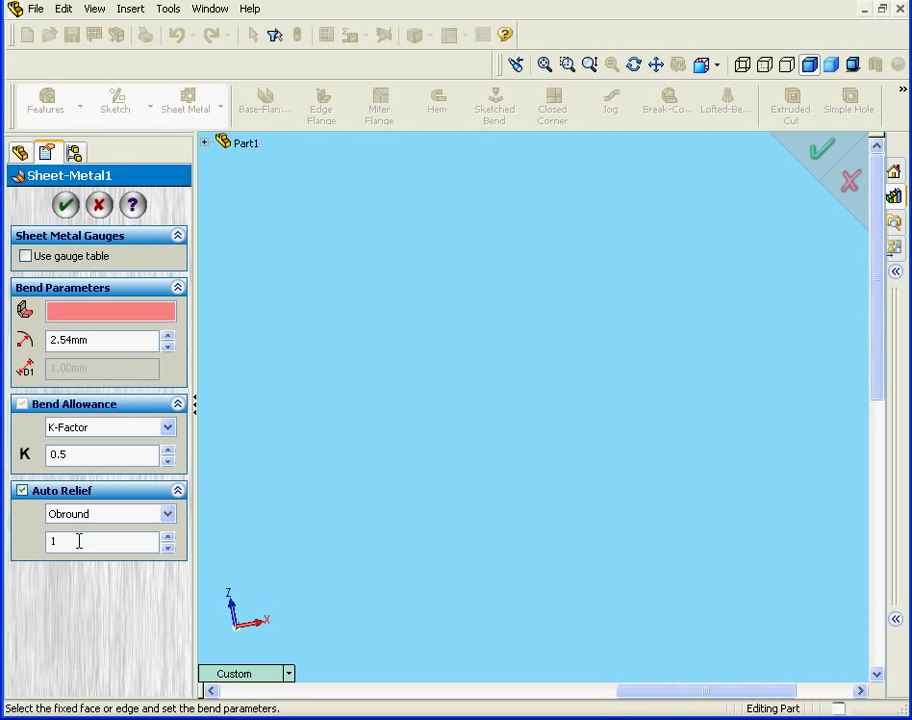
drag(49, 541, 23, 541)
text(.)
text(5)
key(Return)
click(66, 207)
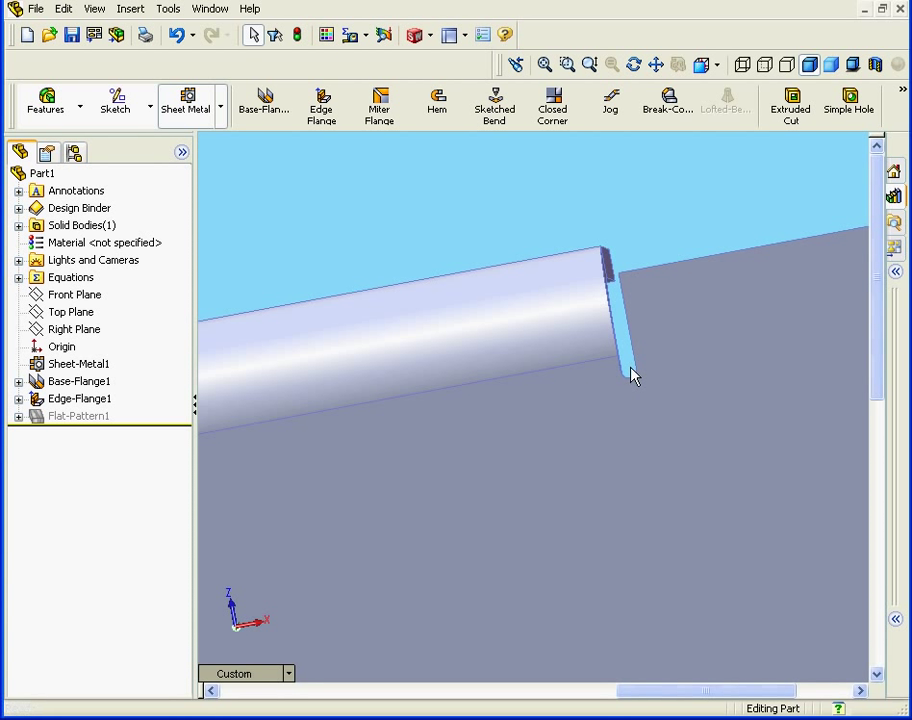
Measure the flange-tip relief: the two tip vertices, then the 0.50 mm end edge.
scroll(631, 376, down, 3)
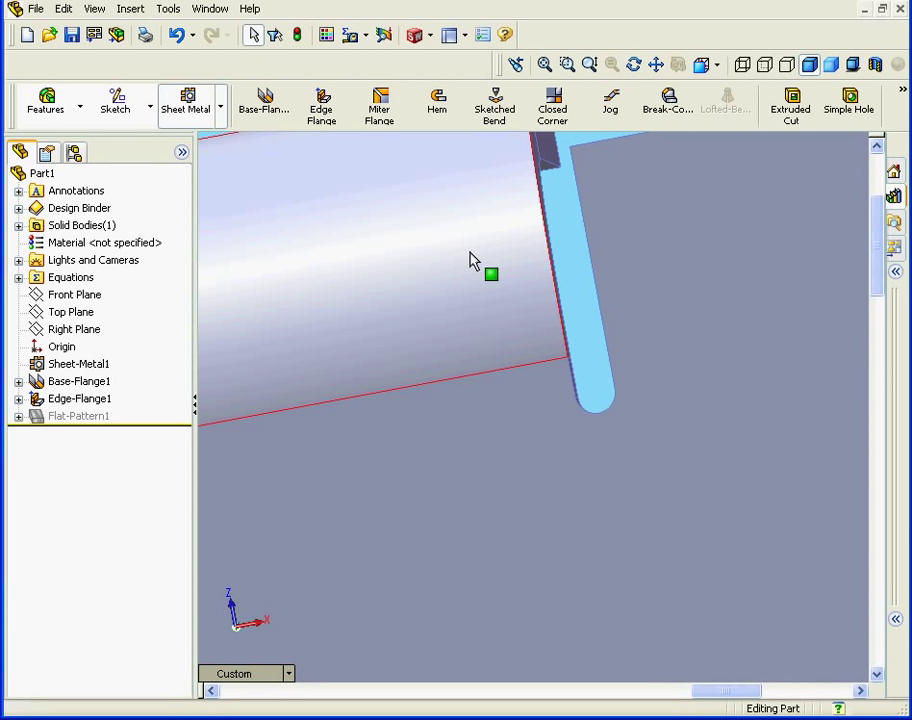
click(351, 37)
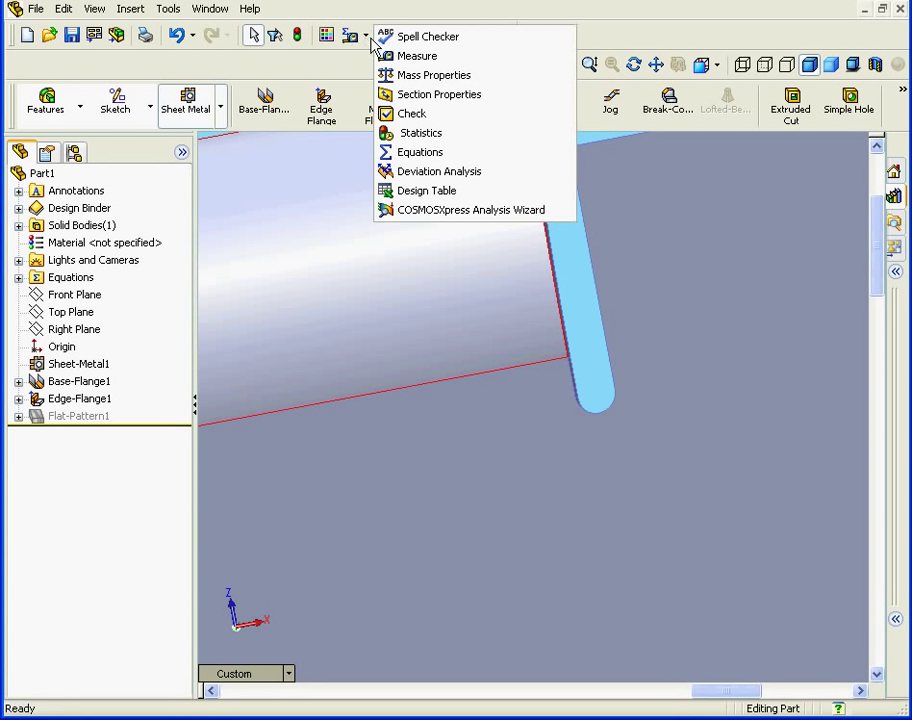
click(417, 56)
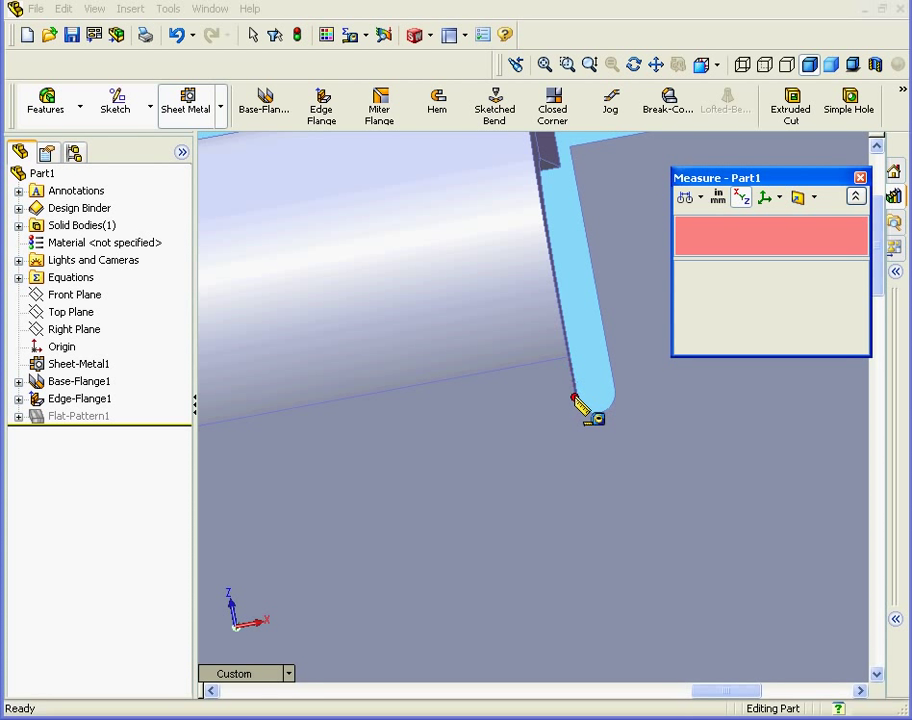
click(574, 398)
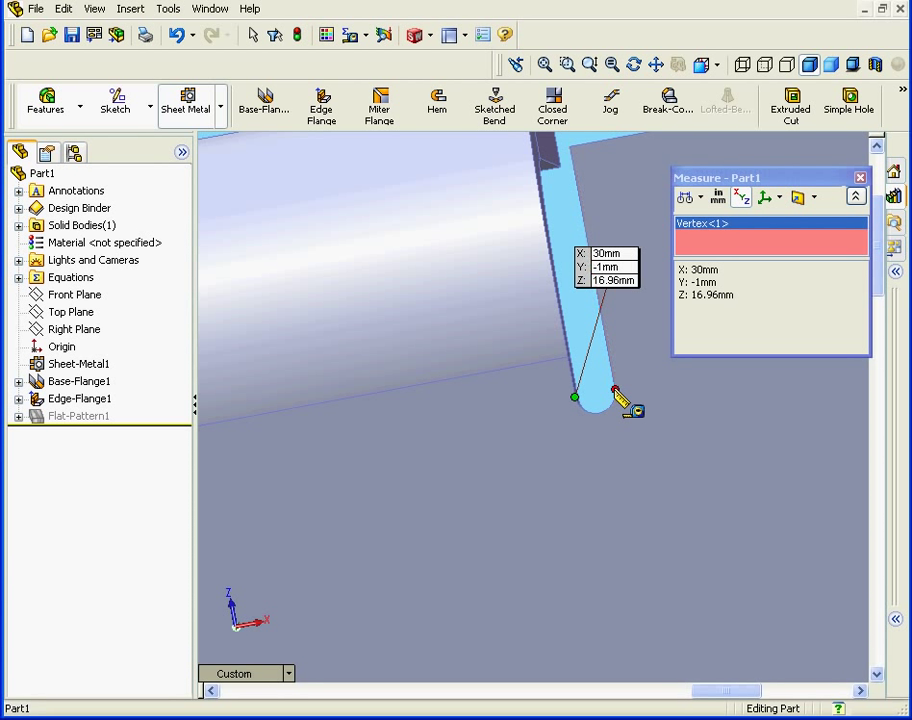
click(615, 390)
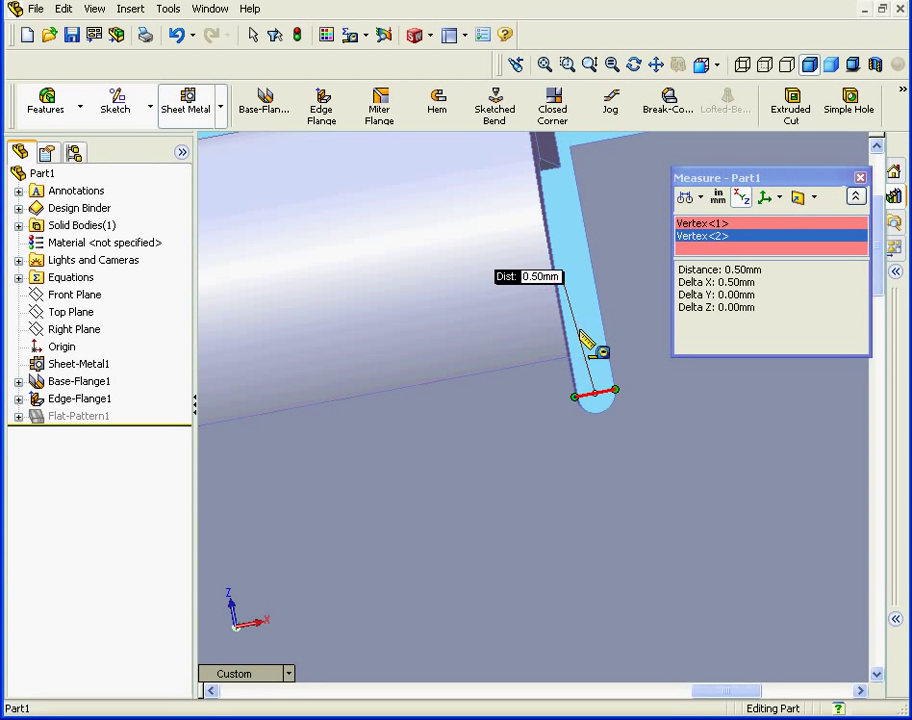
right_click(578, 293)
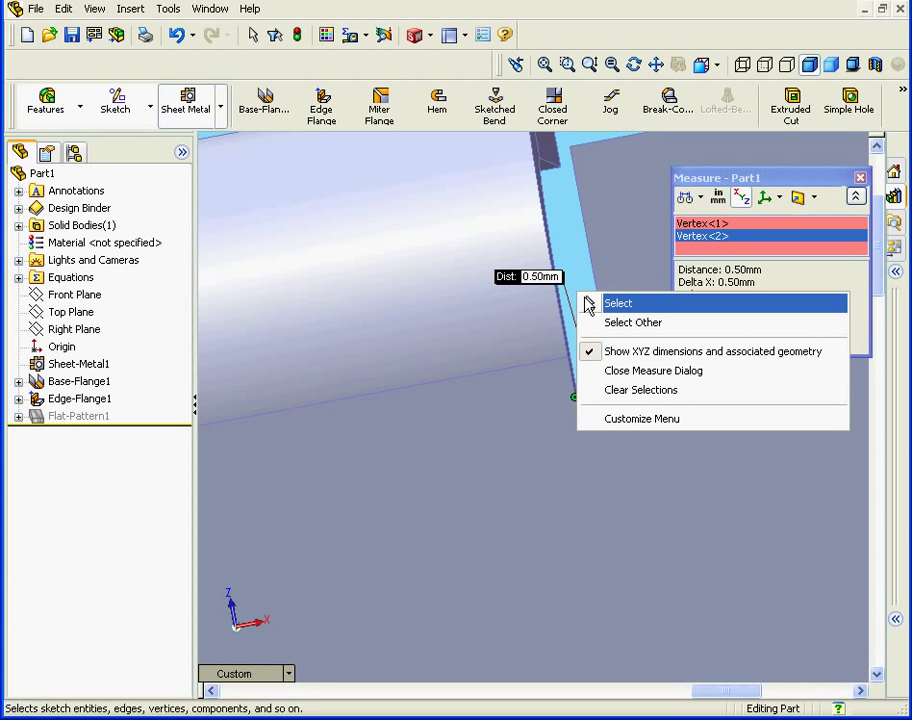
click(676, 391)
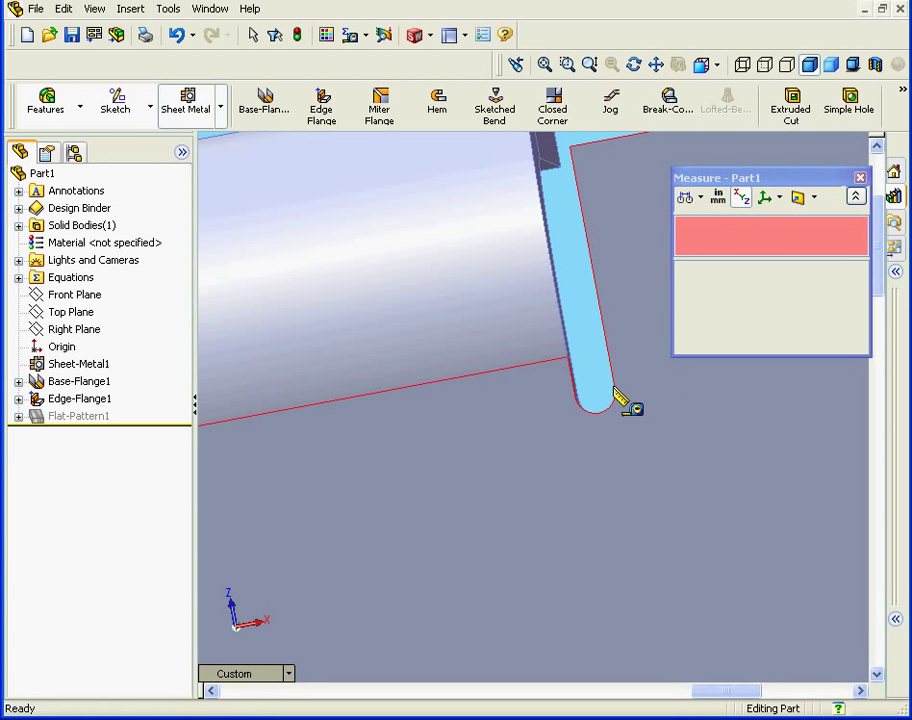
click(570, 368)
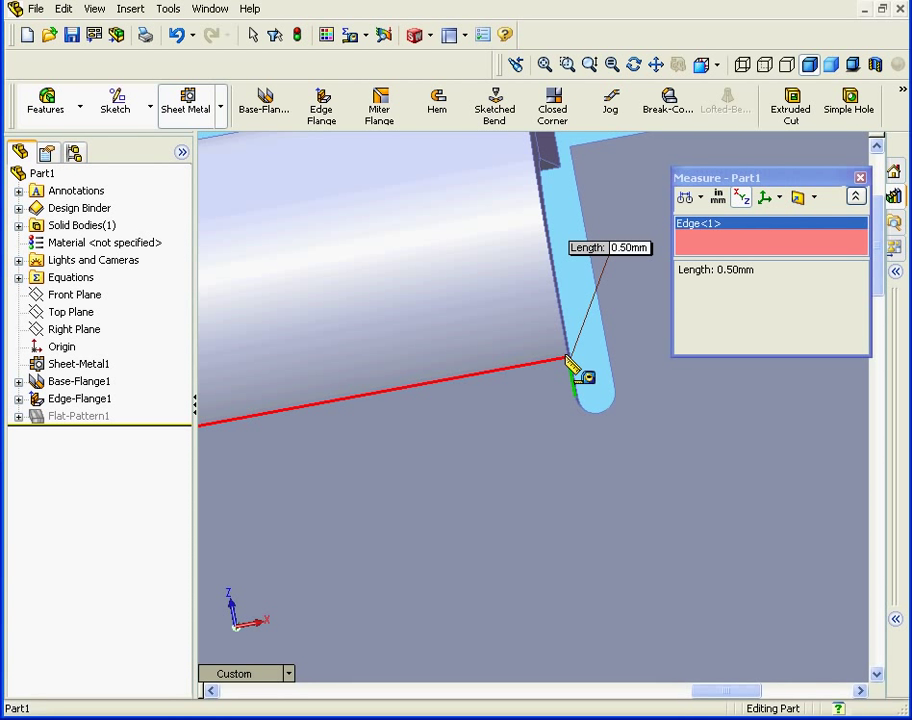
Close the Measure tool and select Sheet-Metal1 in the tree.
right_click(602, 358)
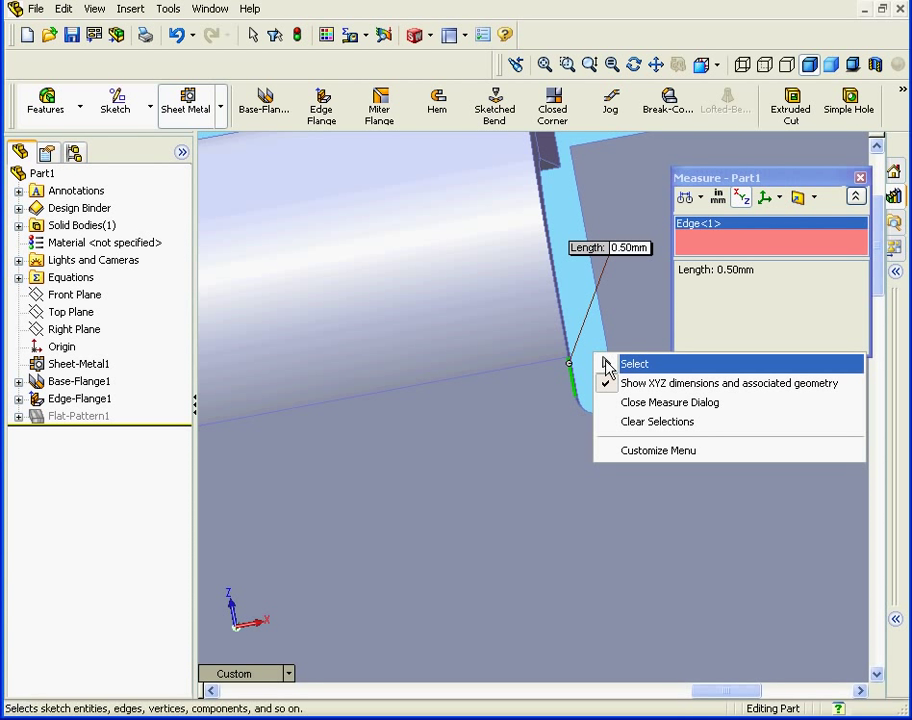
click(657, 421)
click(860, 178)
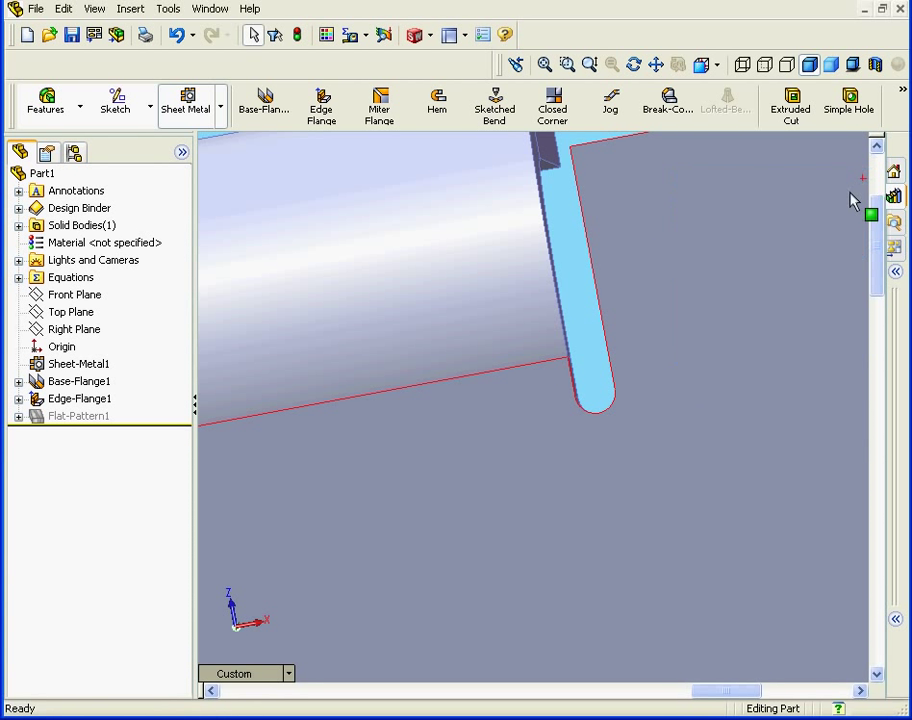
click(88, 366)
Edit Sheet-Metal1 to use Rectangular auto relief with a ratio of 1.
right_click(88, 366)
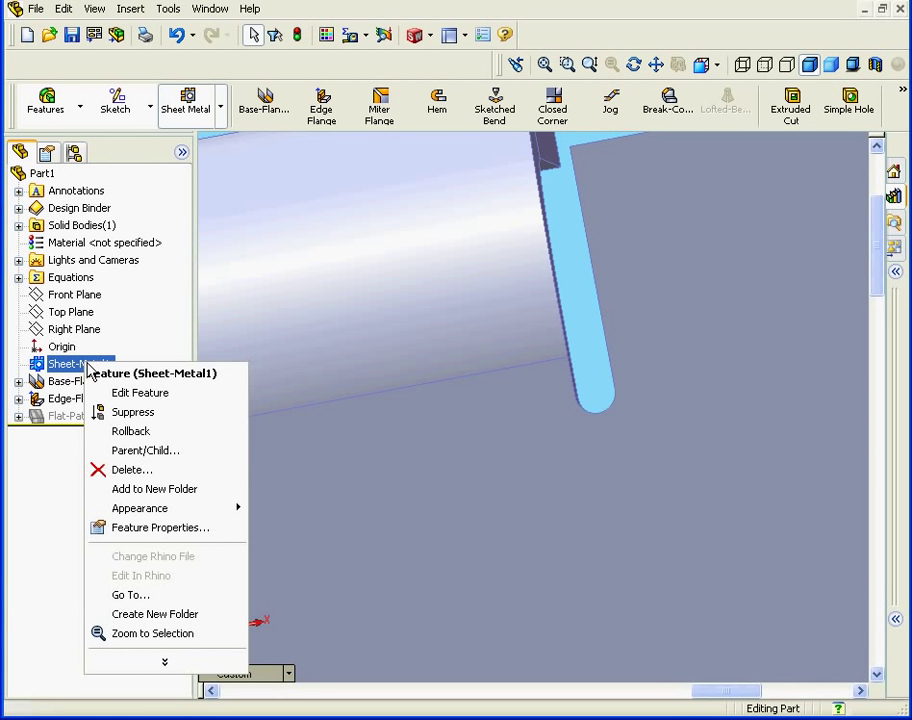
click(145, 395)
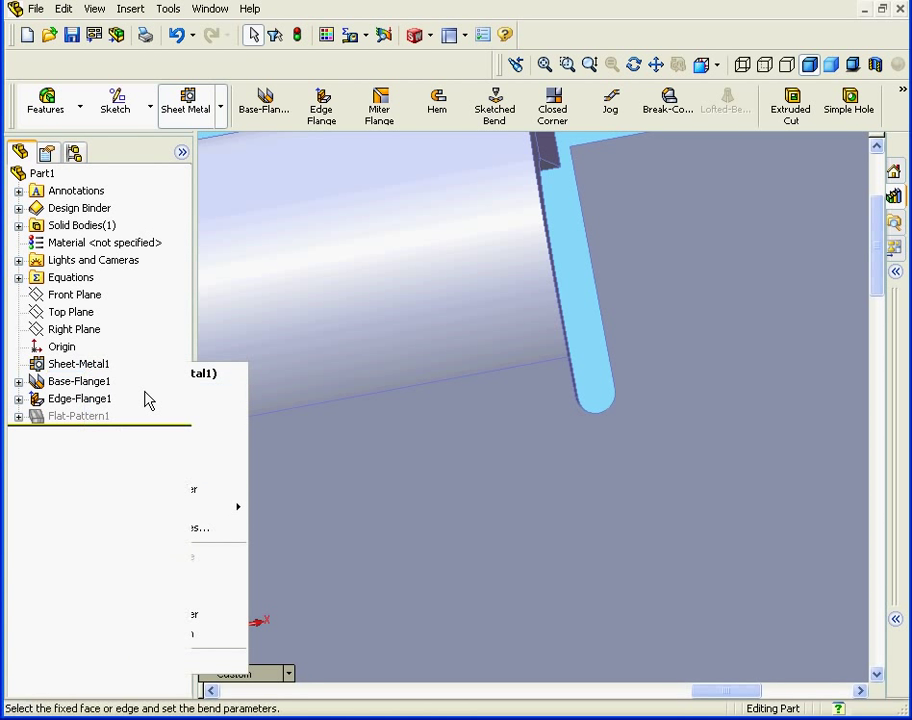
click(166, 516)
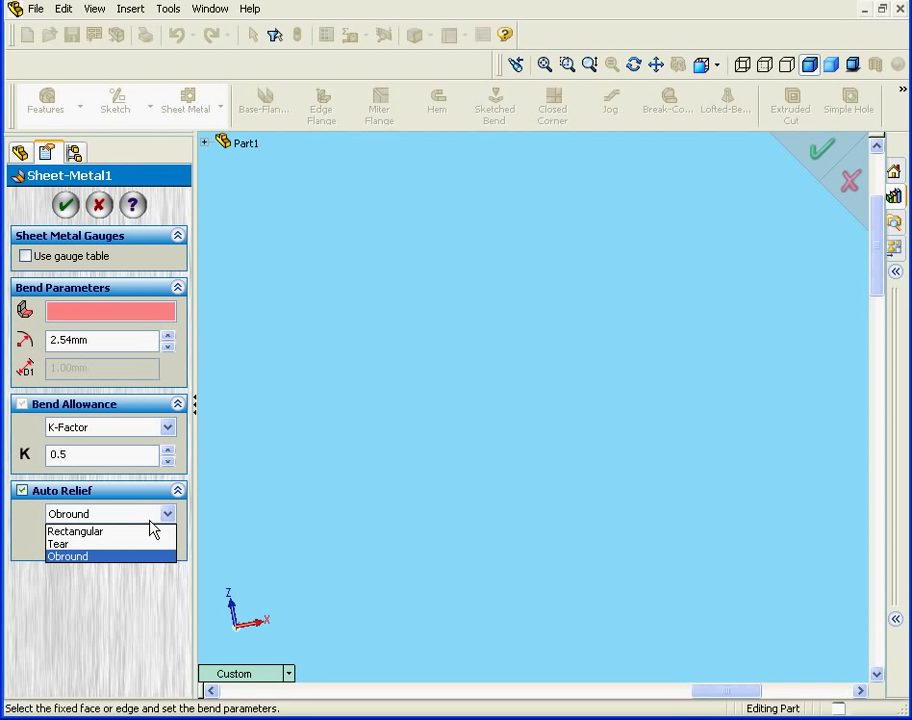
click(137, 531)
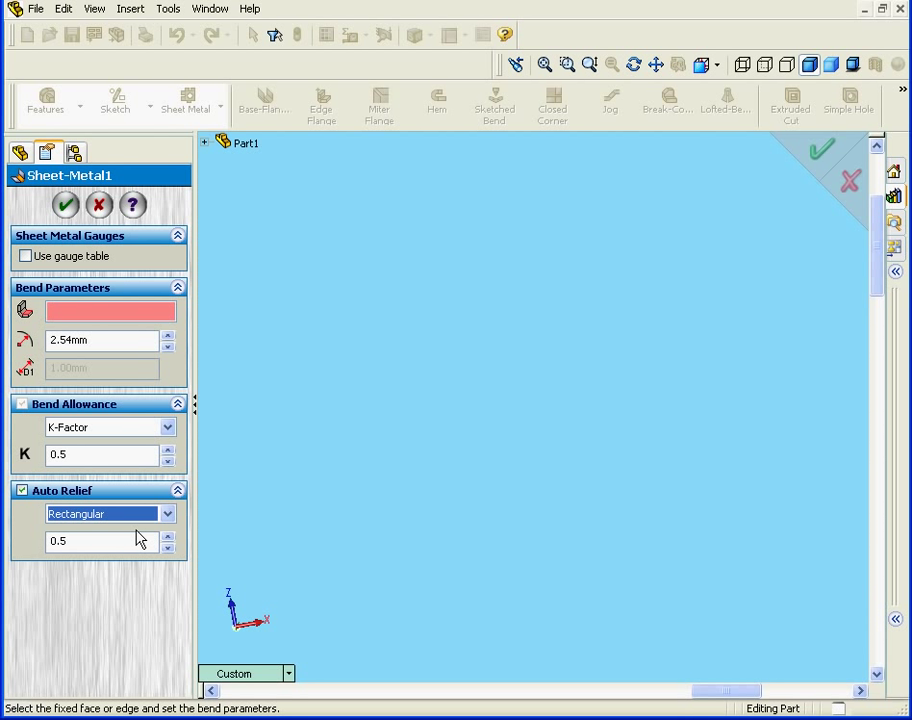
click(90, 541)
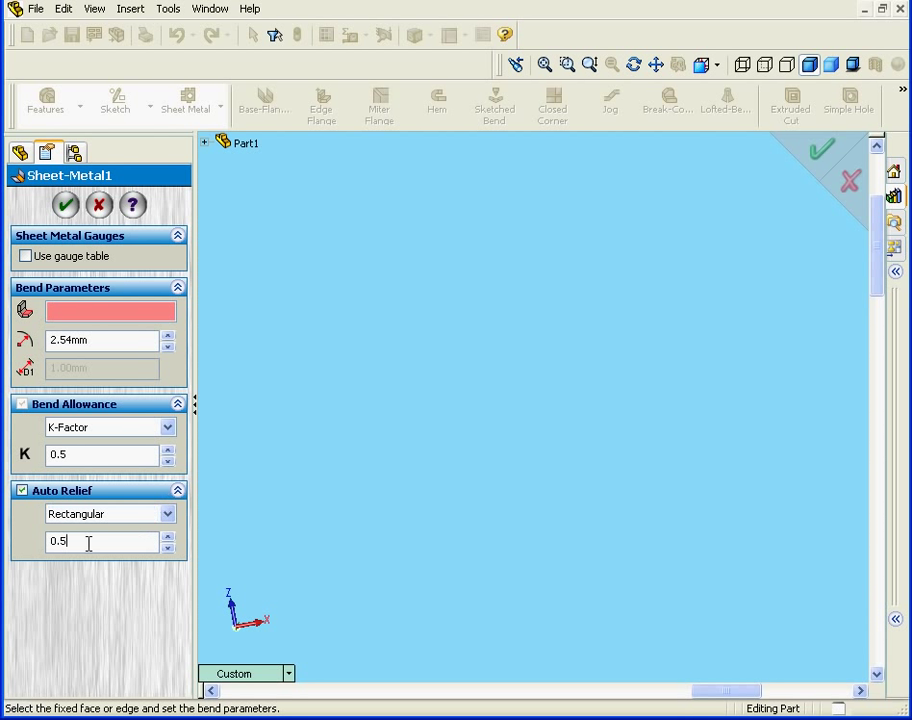
double_click(56, 541)
text(1)
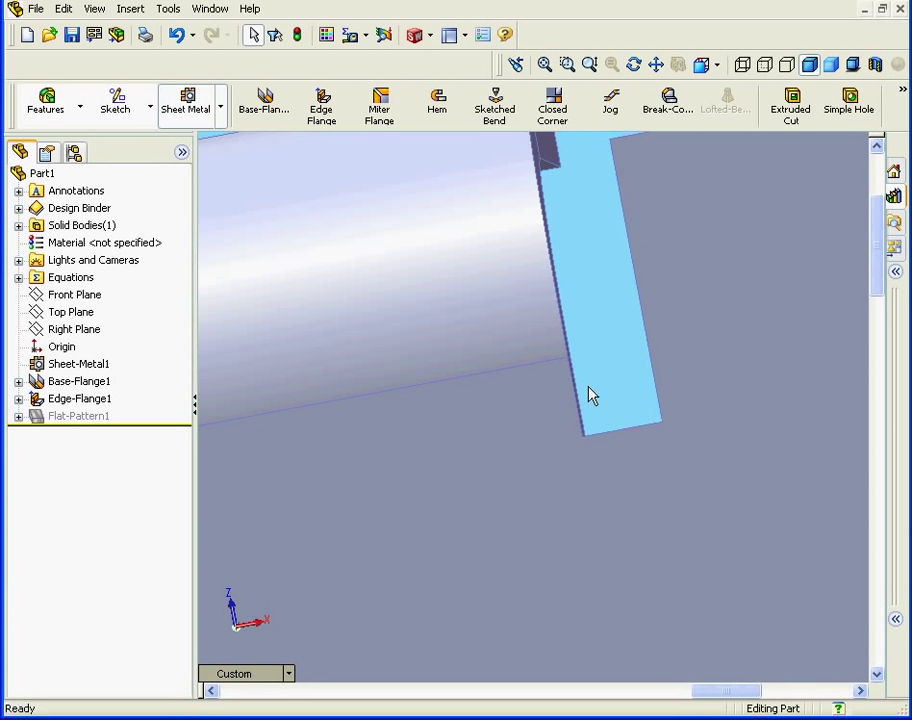
Measure the rectangular relief's side and bottom edges, each 1 mm, then close Measure.
click(407, 175)
click(364, 36)
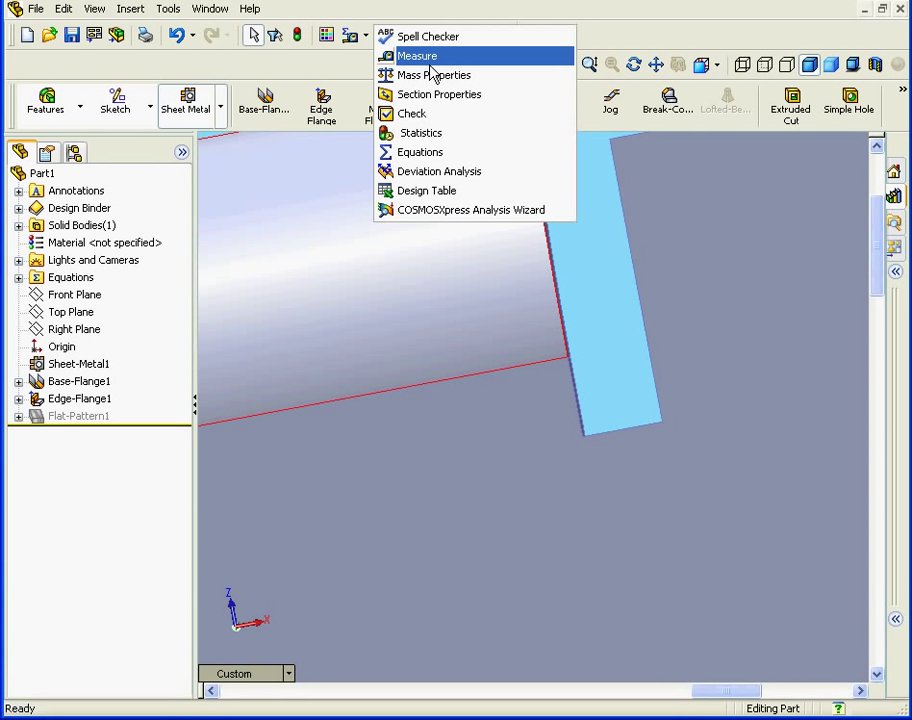
click(430, 62)
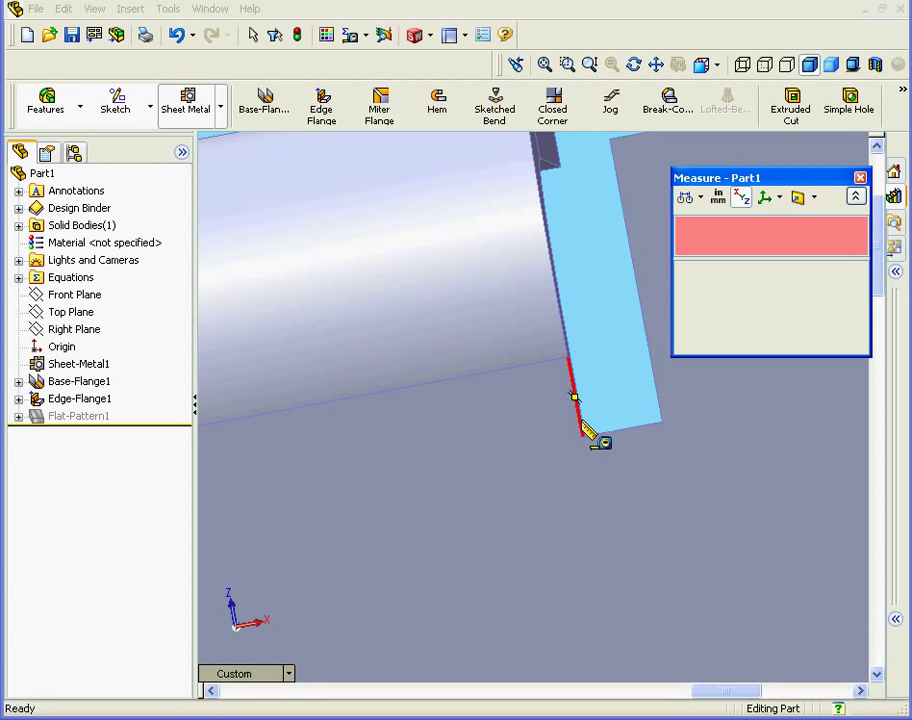
click(582, 422)
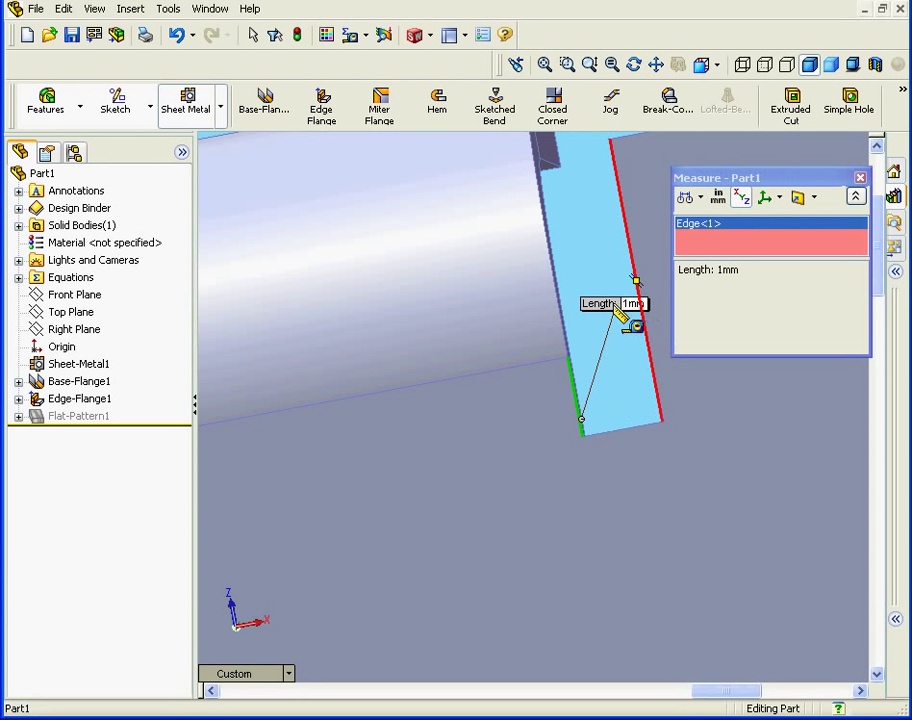
right_click(578, 300)
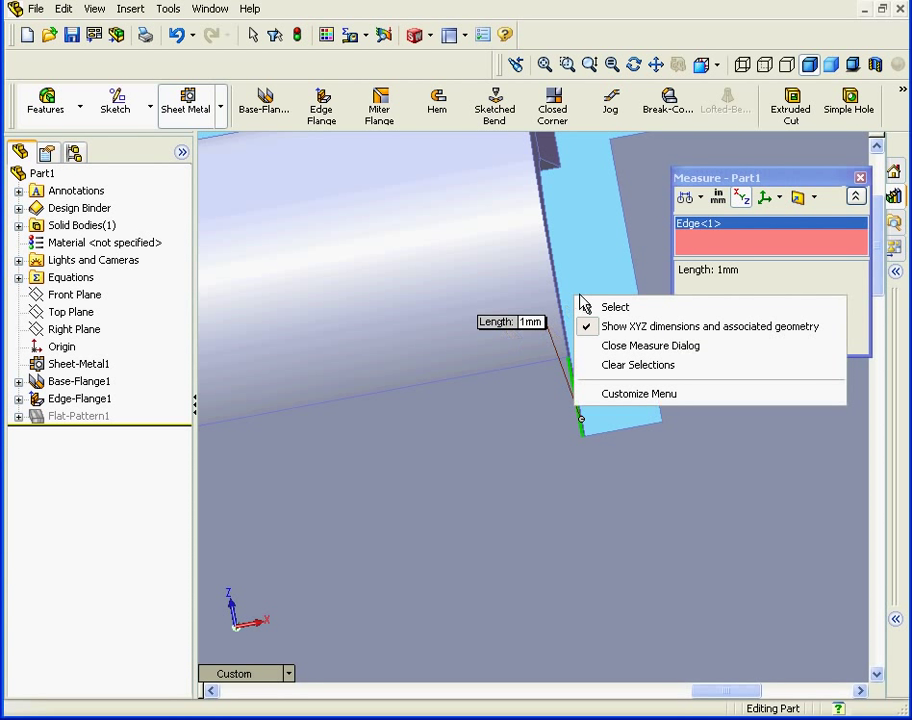
click(667, 370)
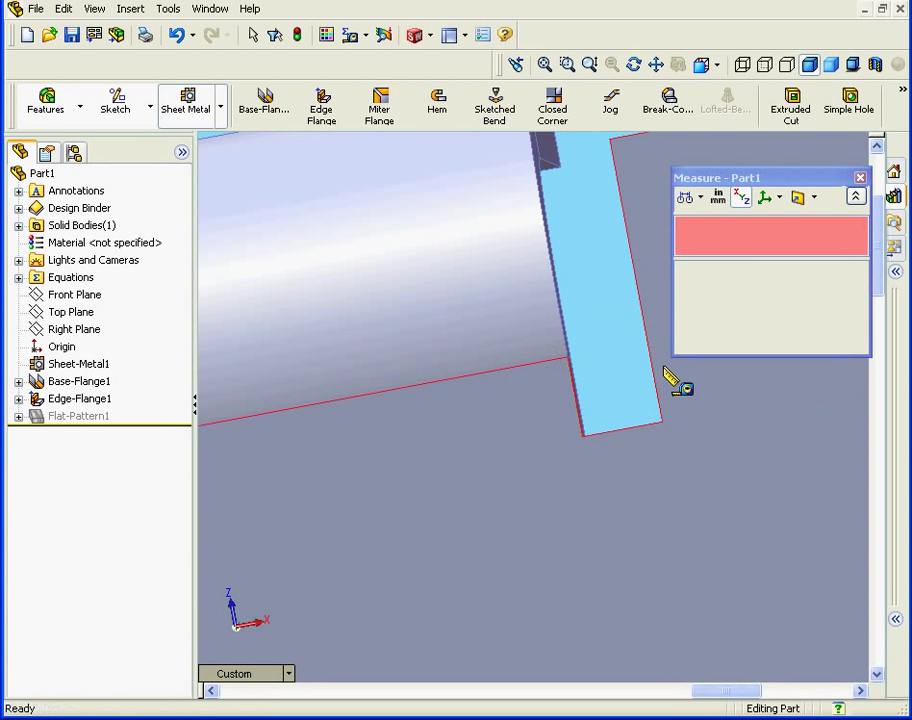
click(641, 426)
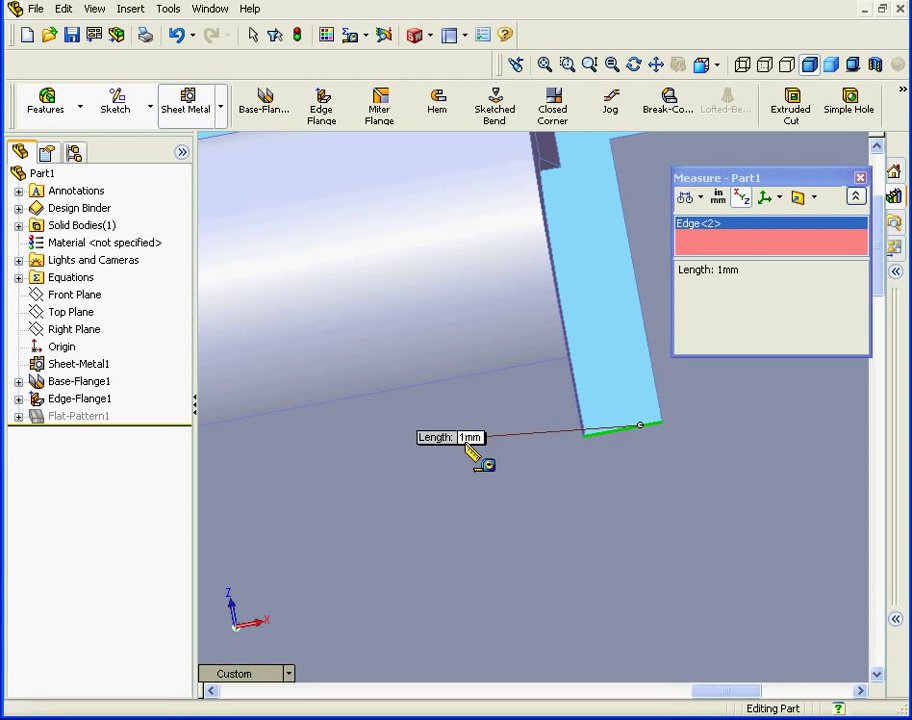
click(860, 180)
Edit Sheet-Metal1 and change its Auto Relief type to Tear.
right_click(70, 367)
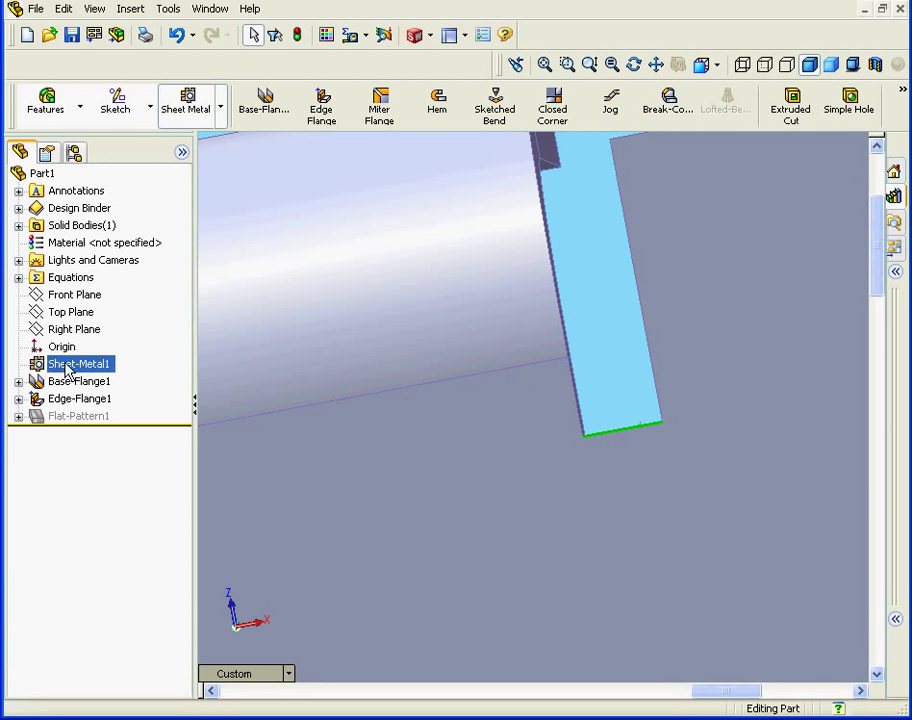
click(100, 393)
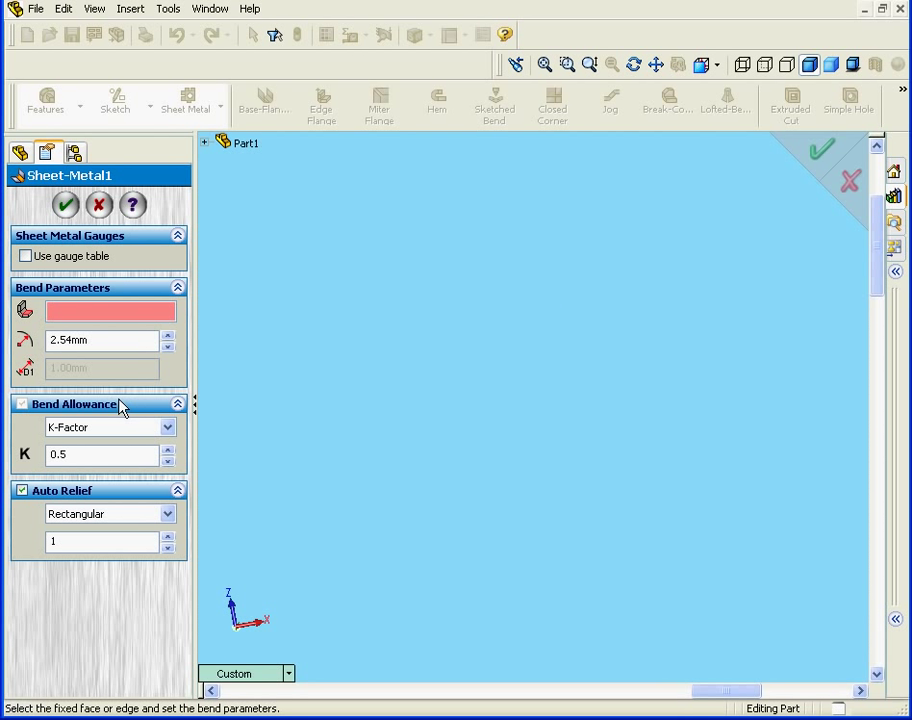
click(167, 514)
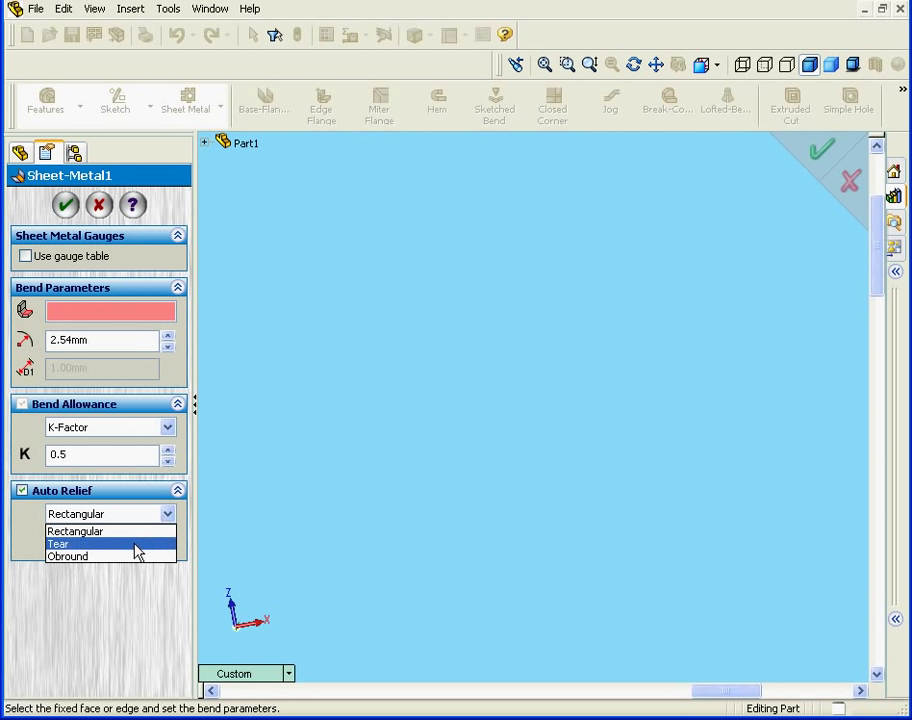
click(136, 546)
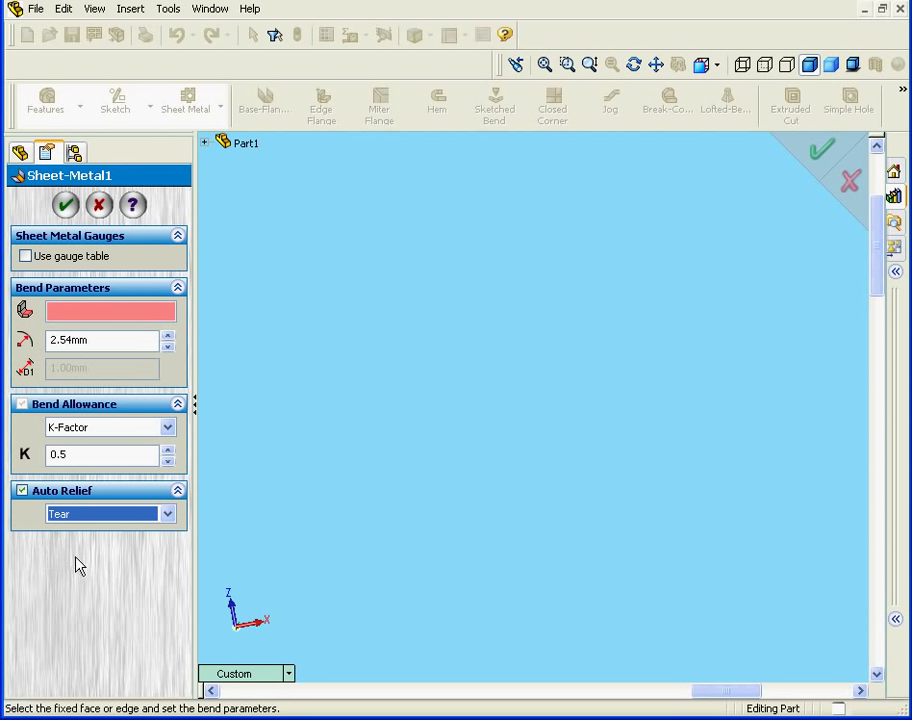
click(66, 205)
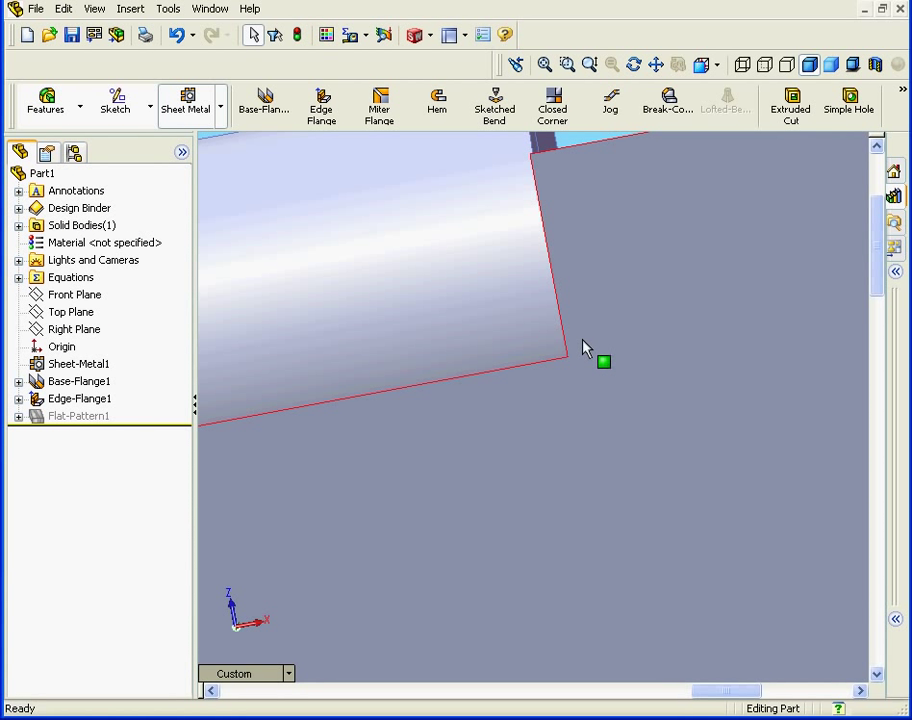
Orbit and zoom out to inspect the tear slit where Edge-Flange1 meets the plate.
middle_drag(585, 302, 619, 326)
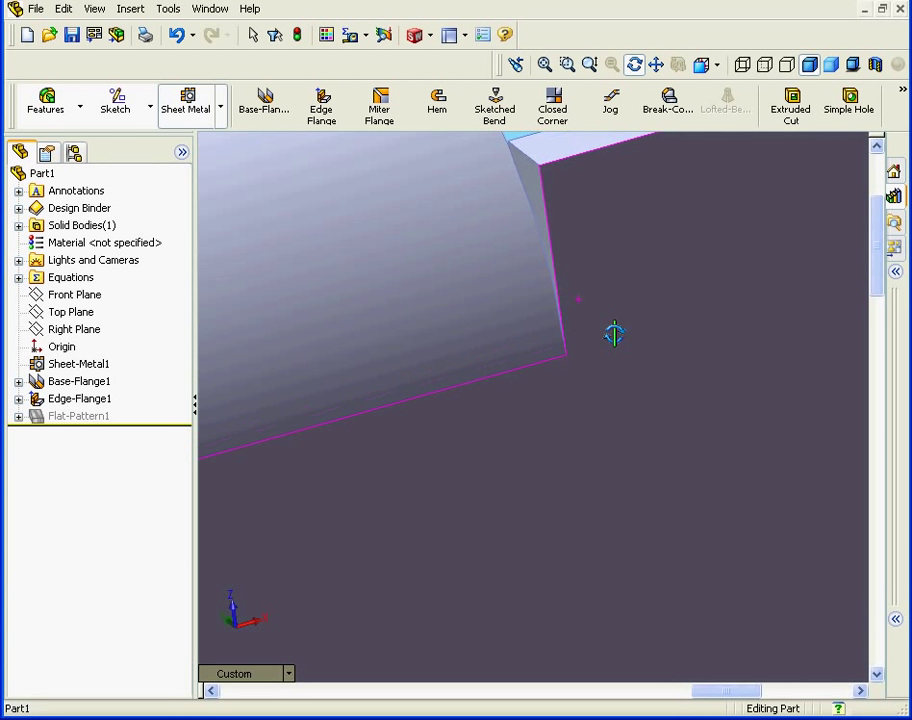
key(Escape)
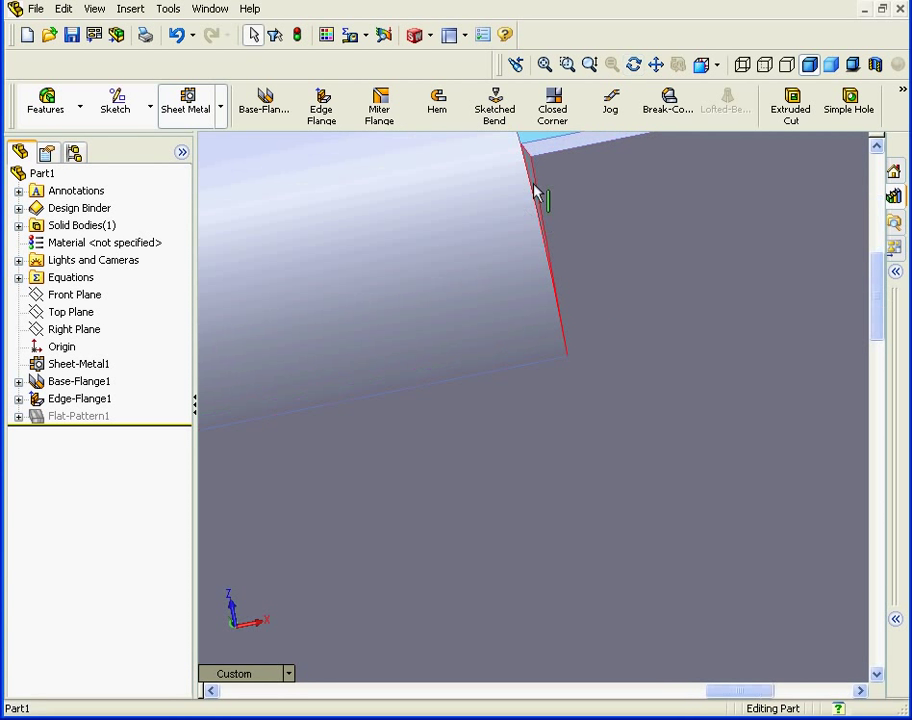
scroll(566, 309, up, 2)
scroll(566, 309, up, 2)
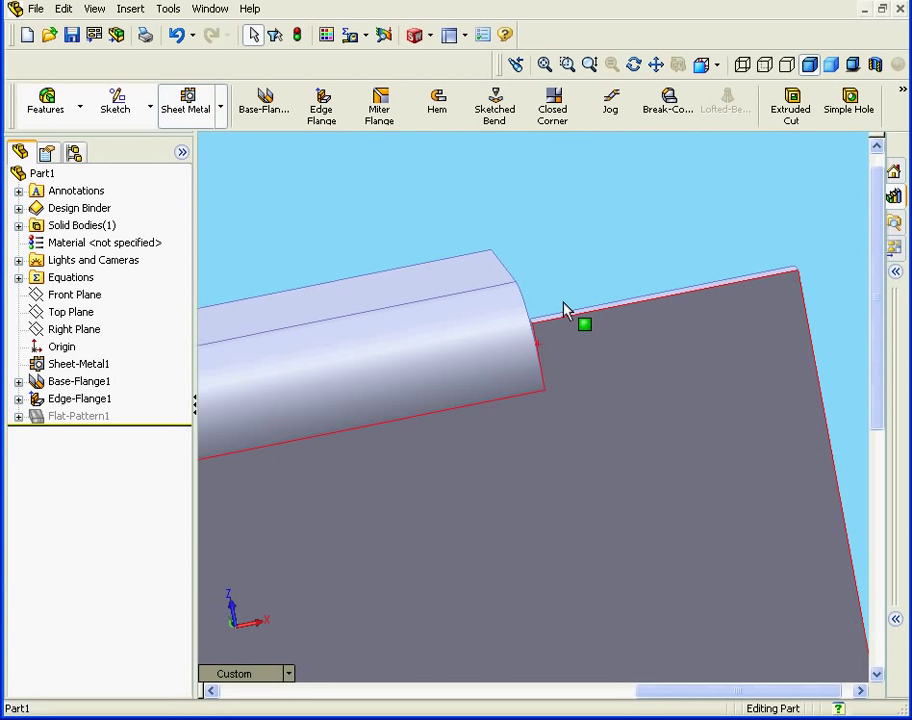
scroll(548, 352, up, 2)
mouse_move(548, 352)
middle_down()
mouse_move(576, 350)
mouse_move(521, 364)
mouse_move(562, 356)
middle_up()
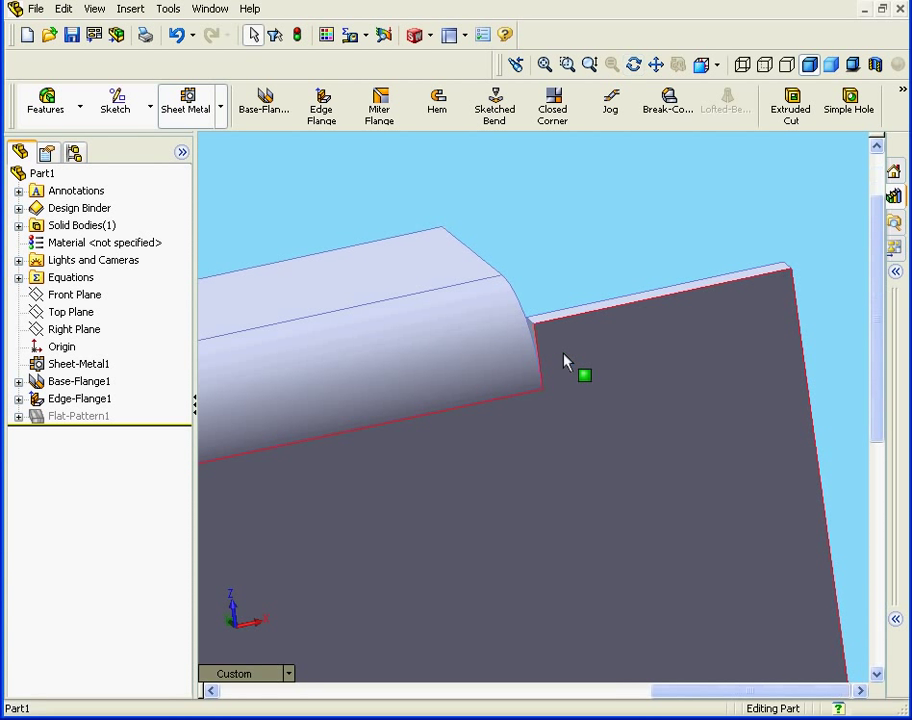